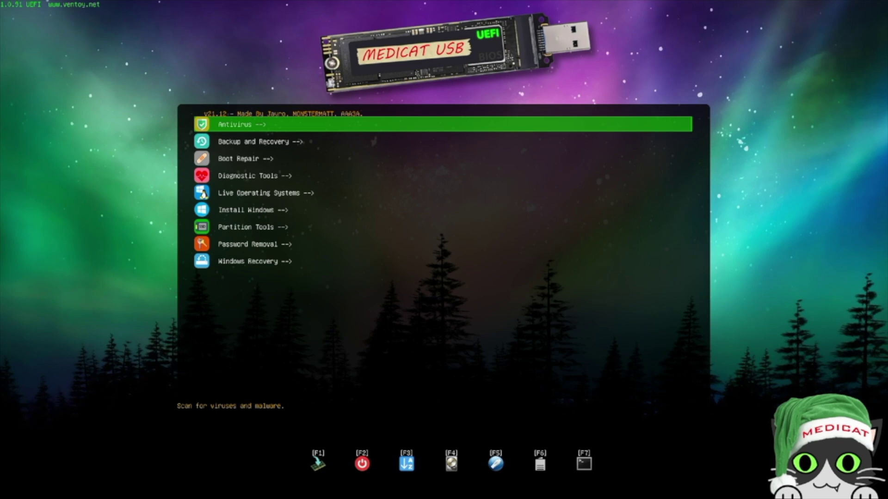
Step: Enter the Boot Repair category and move the highlight through its tools onto EasyUEFI
{"action": "key", "text": "Down"}
{"action": "key", "text": "Down"}
{"action": "key", "text": "Down"}
{"action": "key", "text": "Down"}
{"action": "key", "text": "Down"}
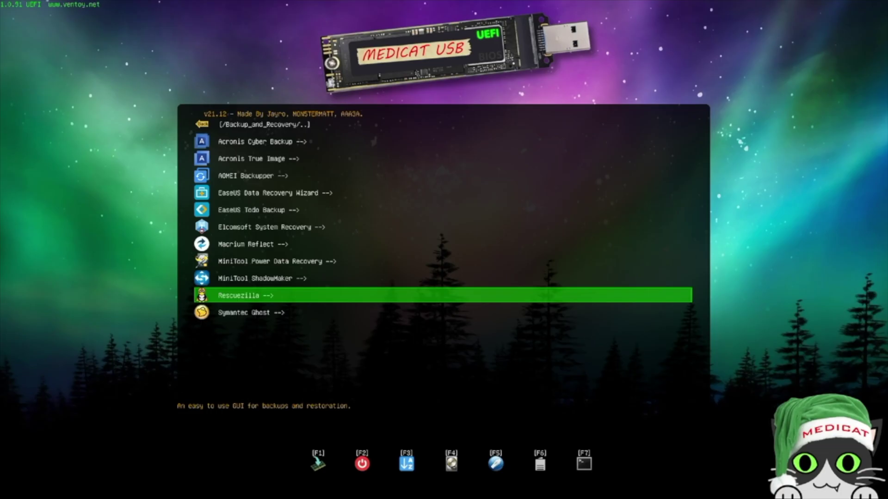
{"action": "key", "text": "Up"}
{"action": "key", "text": "Up"}
{"action": "key", "text": "Up"}
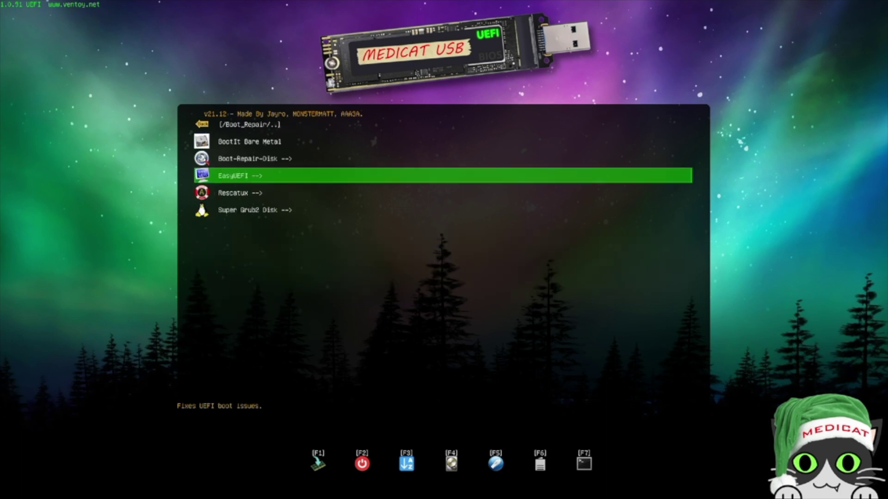
{"action": "key", "text": "Down"}
{"action": "key", "text": "Down"}
{"action": "key", "text": "Up"}
{"action": "key", "text": "Up"}
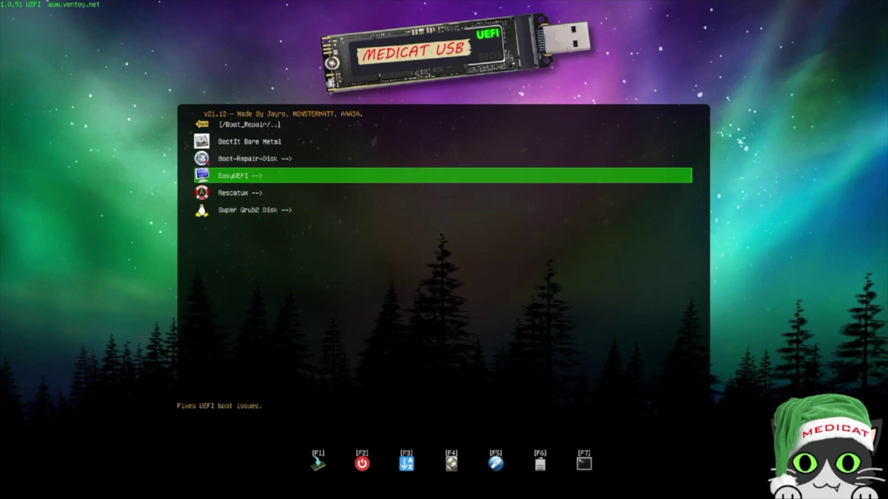
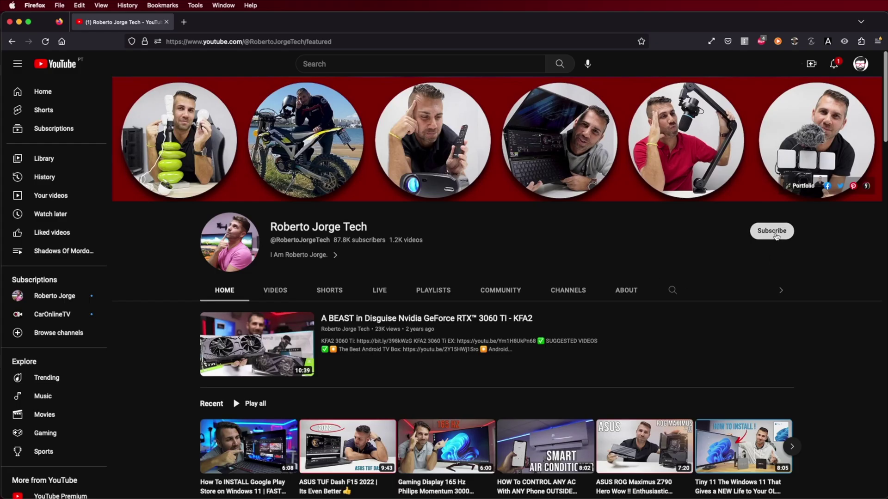
Step: Subscribe to the tech channel and set its notification bell to All
{"action": "left_click", "coordinate": [772, 232]}
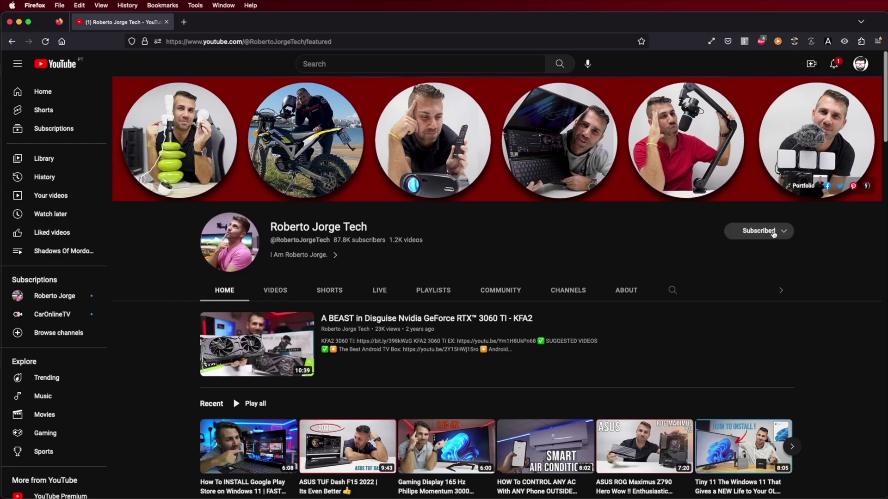
{"action": "left_click", "coordinate": [784, 232]}
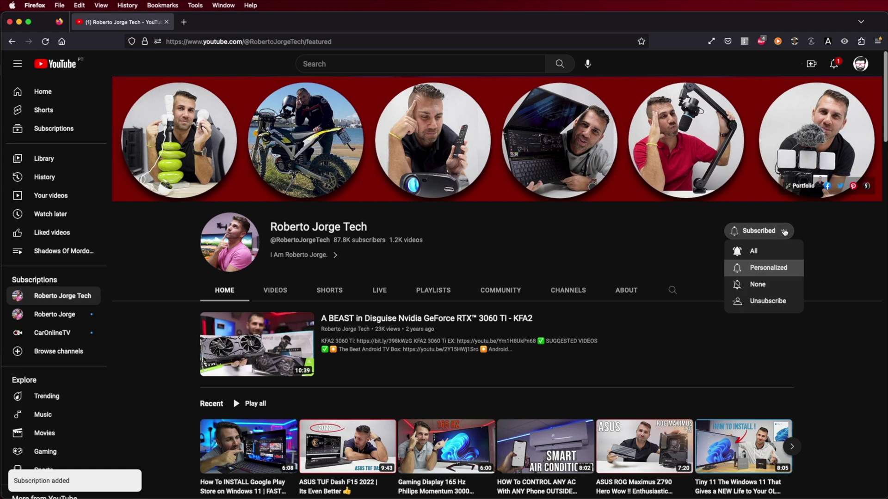
{"action": "left_click", "coordinate": [752, 251]}
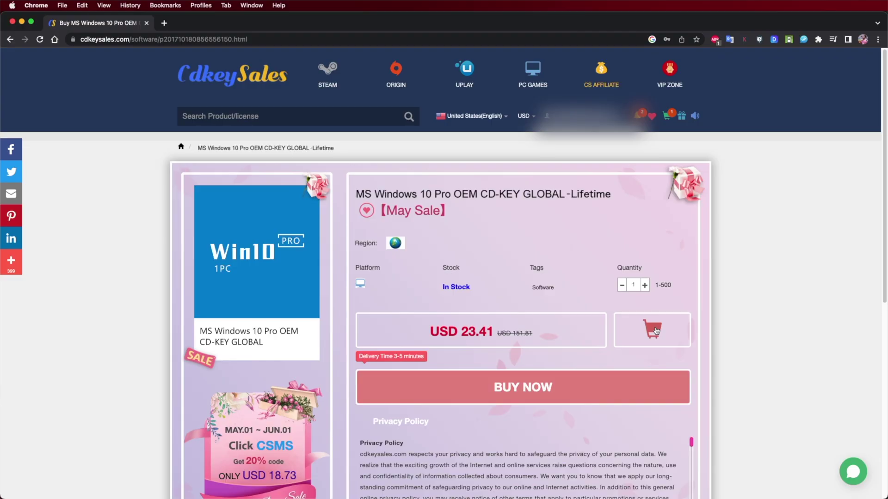
Step: Add the Windows 10 Pro OEM key to the cart, check out and apply the promo code
{"action": "left_click", "coordinate": [656, 330]}
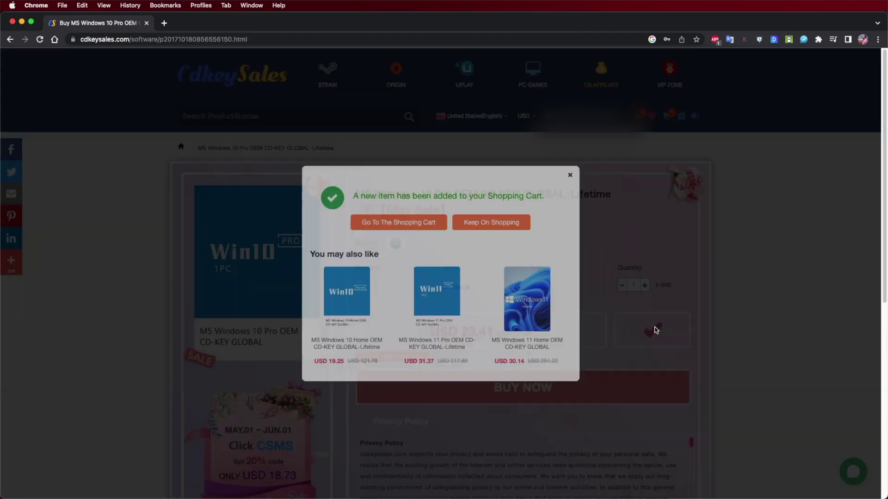
{"action": "left_click", "coordinate": [393, 225]}
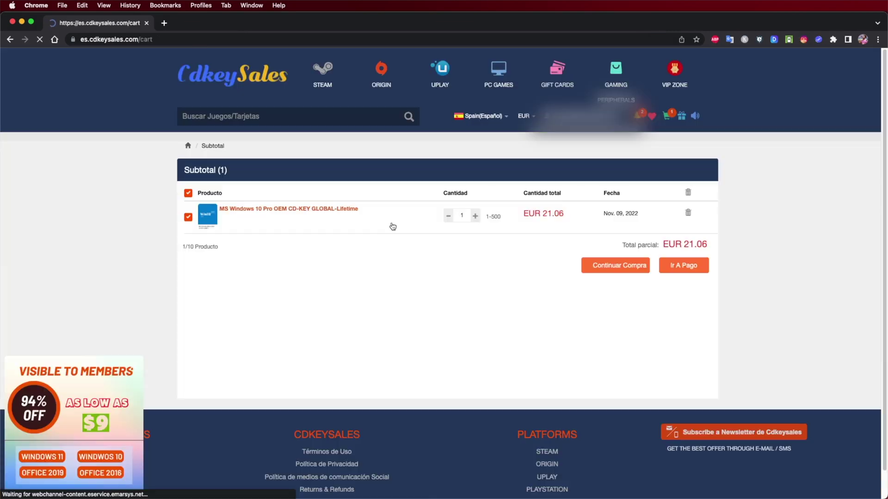
{"action": "left_click", "coordinate": [679, 265]}
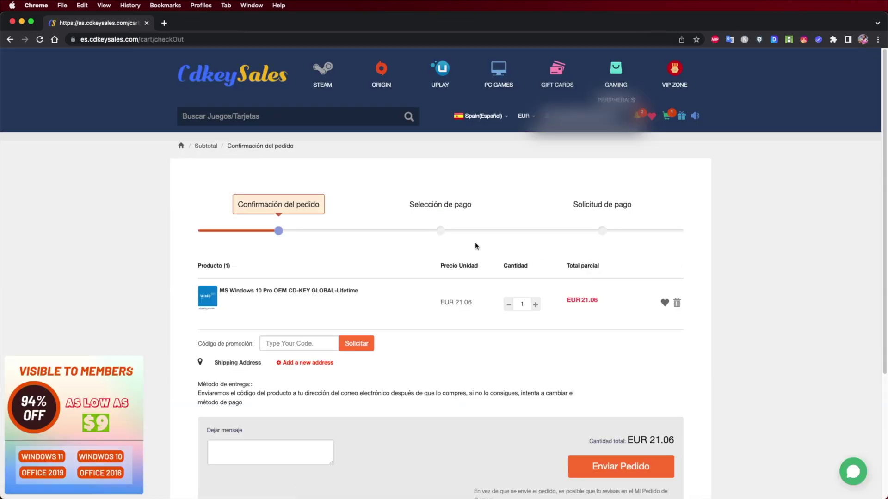
{"action": "left_click", "coordinate": [363, 344]}
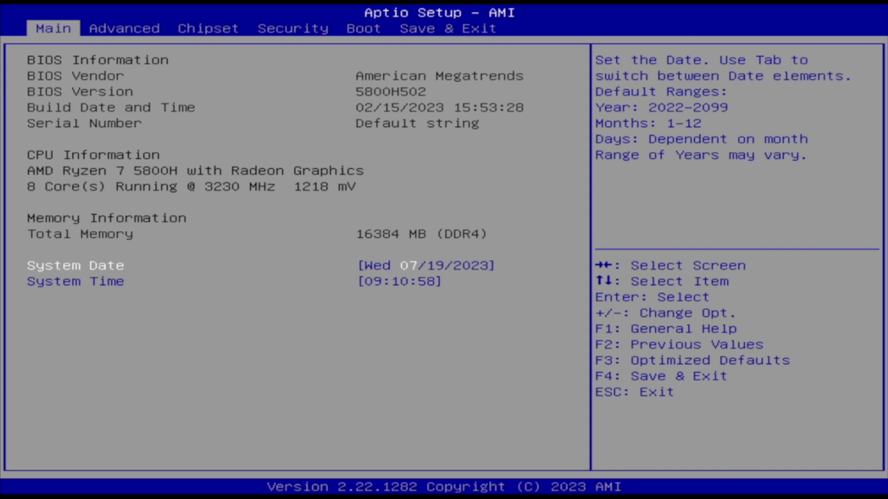
Step: Boot once from 'UEFI: USB, Partition 2' using Boot Override on the Save & Exit page
{"action": "key", "text": "Right"}
{"action": "key", "text": "Right"}
{"action": "key", "text": "Right"}
{"action": "key", "text": "Right"}
{"action": "key", "text": "Right"}
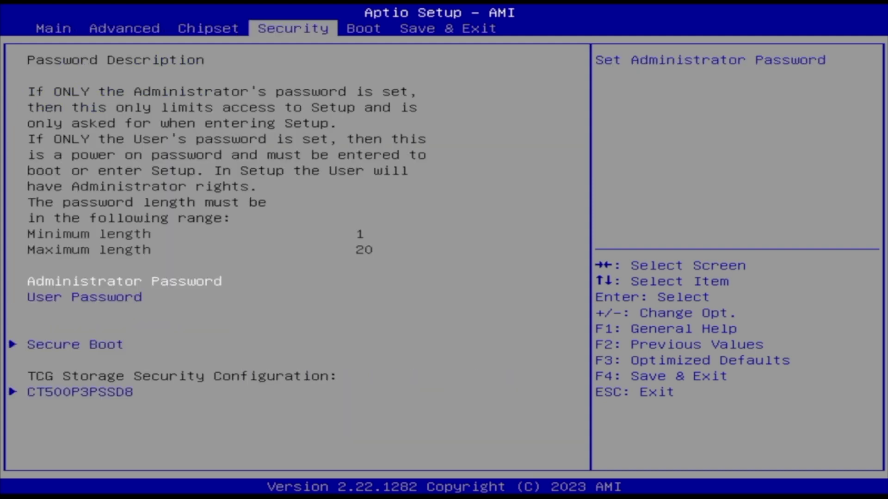
{"action": "key", "text": "Down"}
{"action": "key", "text": "Down"}
{"action": "key", "text": "Down"}
{"action": "key", "text": "Down"}
{"action": "key", "text": "Down"}
{"action": "key", "text": "Down"}
{"action": "key", "text": "Down"}
{"action": "key", "text": "Down"}
{"action": "key", "text": "Down"}
{"action": "key", "text": "Down"}
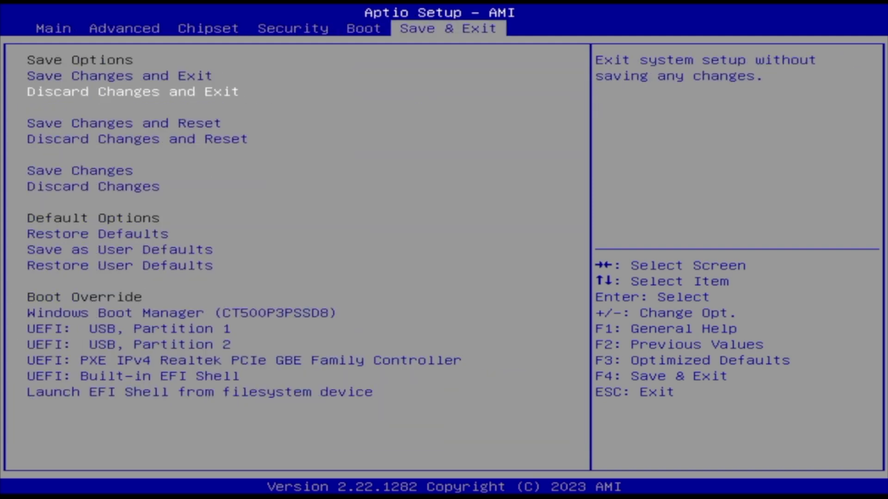
{"action": "key", "text": "Down"}
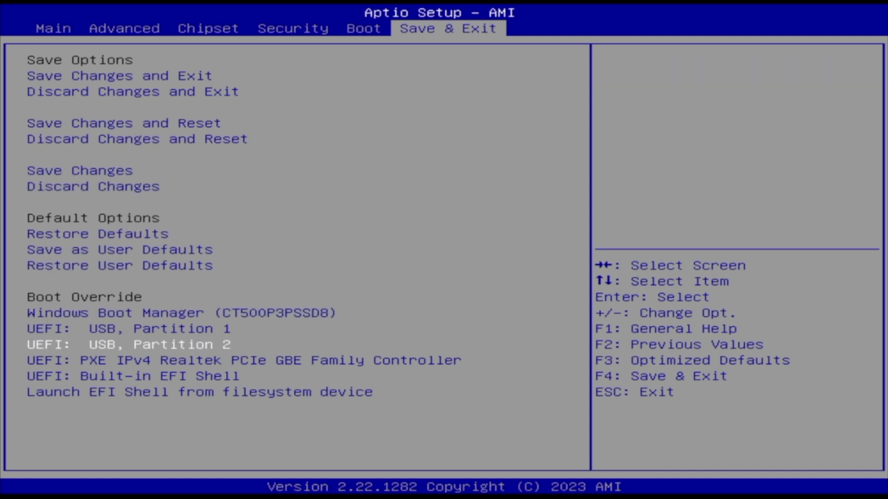
{"action": "key", "text": "Return"}
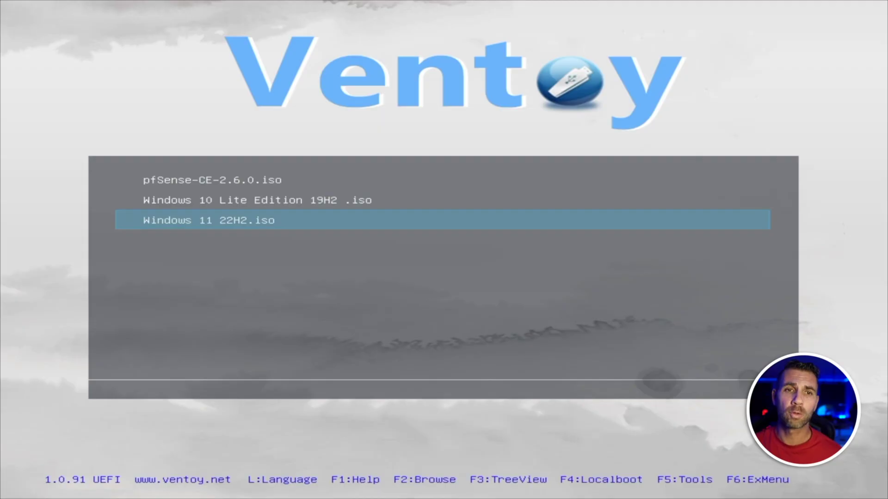
Step: Open Install Windows and browse the Network folder, including OPNsense-23.1.iso
{"action": "key", "text": "Up"}
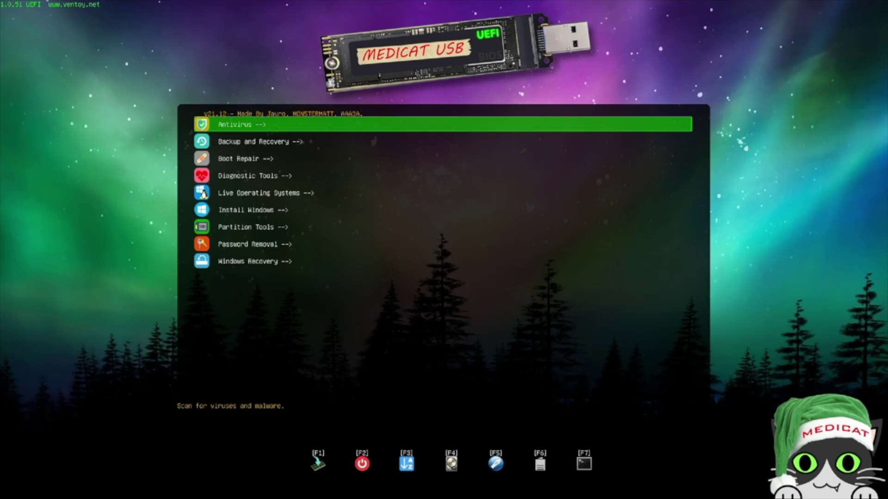
{"action": "key", "text": "Down"}
{"action": "key", "text": "Down"}
{"action": "key", "text": "Down"}
{"action": "key", "text": "Down"}
{"action": "key", "text": "Down"}
{"action": "key", "text": "Return"}
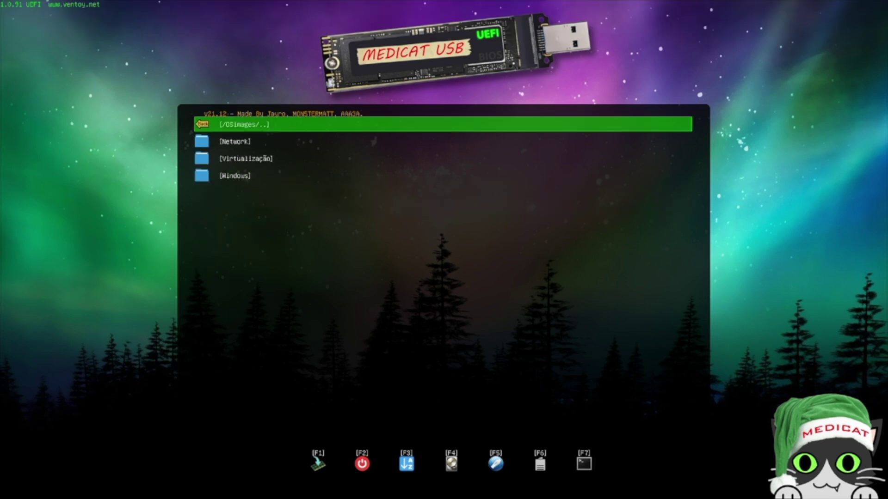
{"action": "key", "text": "Down"}
{"action": "key", "text": "Down"}
{"action": "key", "text": "Down"}
{"action": "key", "text": "Up"}
{"action": "key", "text": "Up"}
{"action": "key", "text": "Return"}
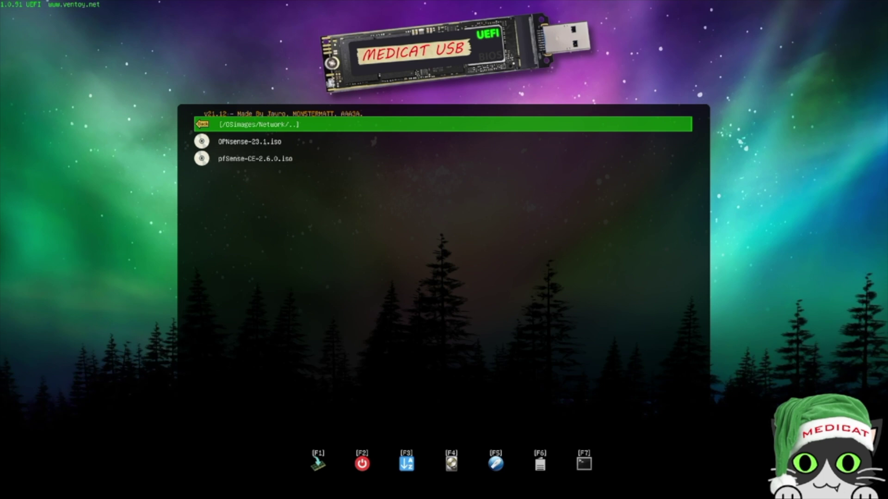
{"action": "key", "text": "Down"}
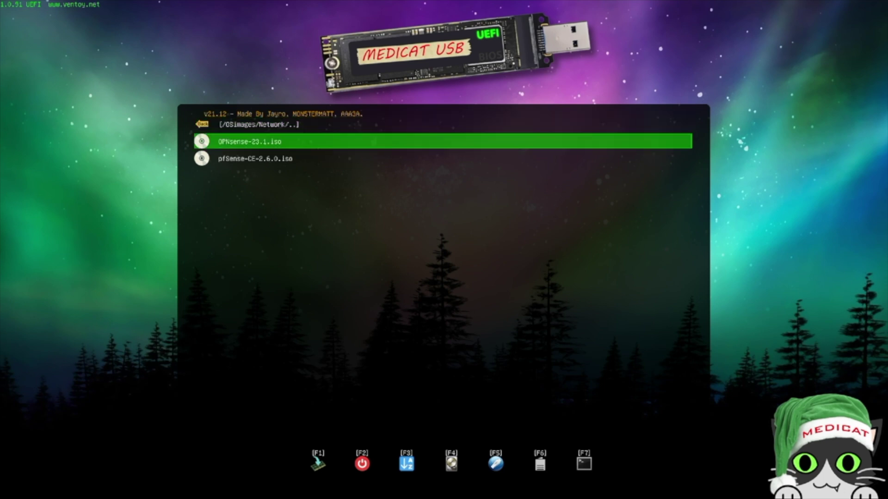
{"action": "key", "text": "Escape"}
Step: Look through the Virtualização and Windows image folders
{"action": "key", "text": "Down"}
{"action": "key", "text": "Down"}
{"action": "key", "text": "Return"}
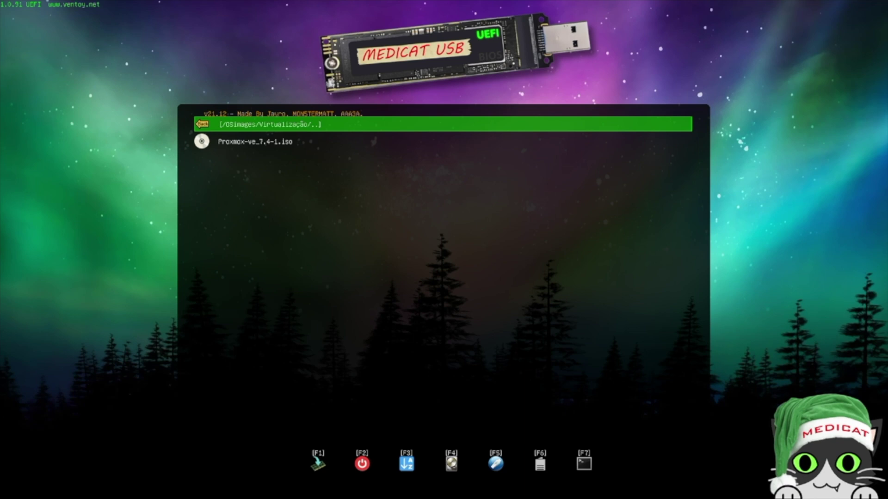
{"action": "key", "text": "Escape"}
{"action": "key", "text": "Down"}
{"action": "key", "text": "Down"}
{"action": "key", "text": "Down"}
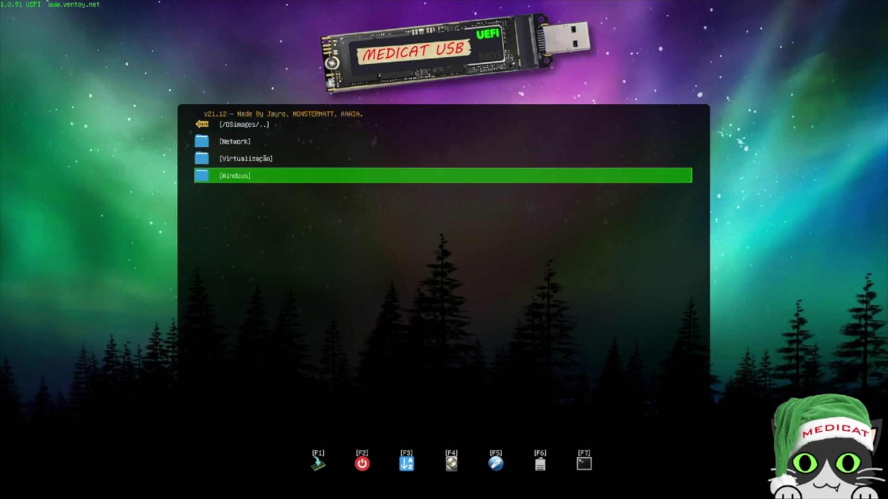
{"action": "key", "text": "Return"}
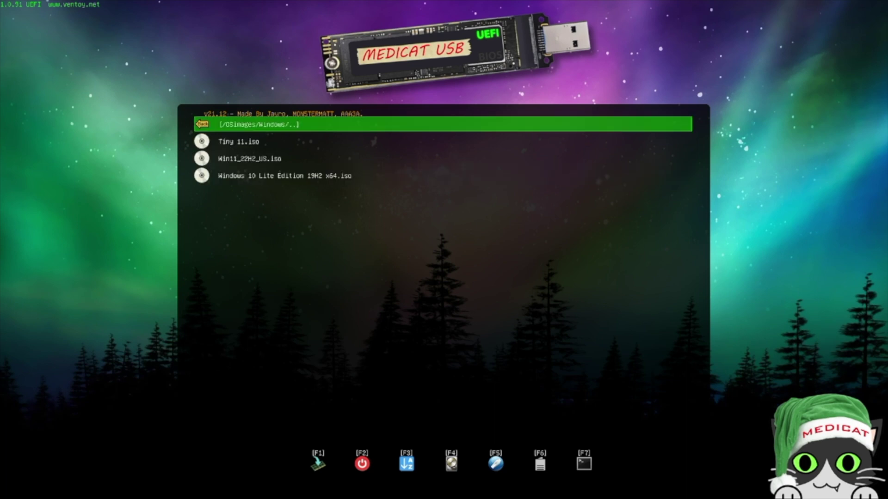
{"action": "key", "text": "Escape"}
Step: Boot Proxmox-ve_7.4-1.iso from the Virtualização folder in normal mode
{"action": "key", "text": "Down"}
{"action": "key", "text": "Down"}
{"action": "key", "text": "Return"}
{"action": "key", "text": "Down"}
{"action": "key", "text": "Return"}
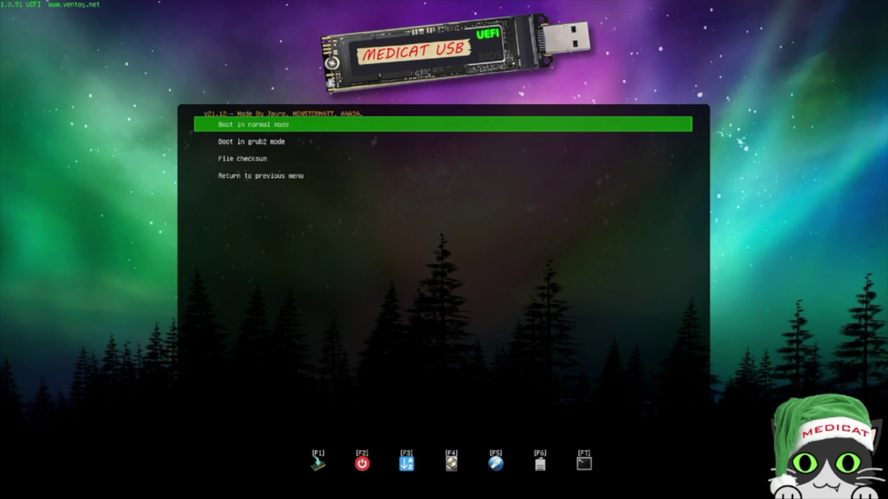
{"action": "key", "text": "Return"}
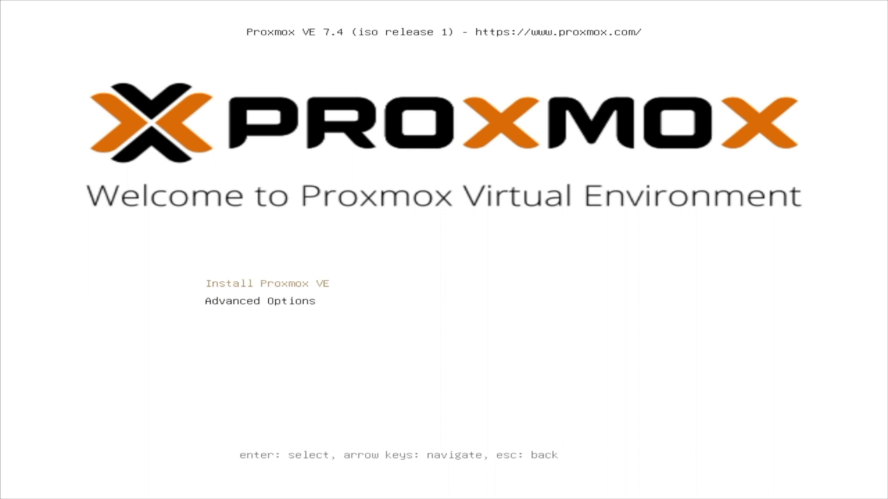
Step: Start the Proxmox VE install to its license page, then open Medicat's Antivirus folder at Malwarebytes
{"action": "key", "text": "Return"}
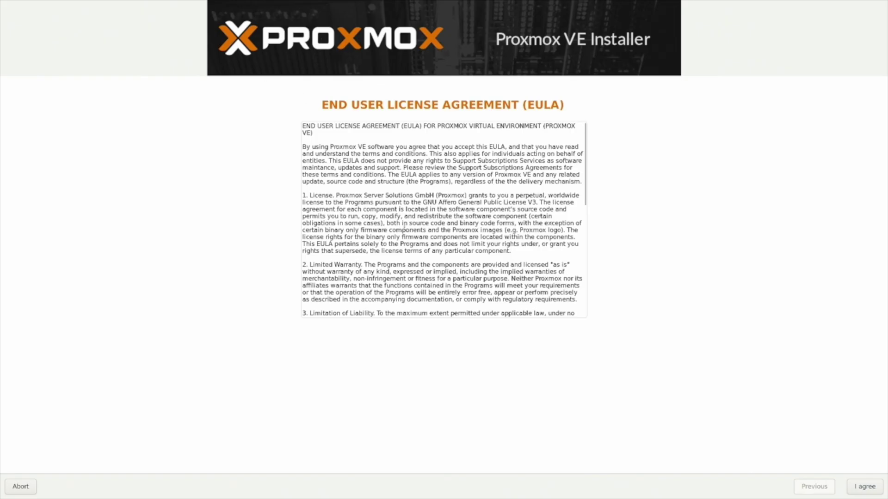
{"action": "scroll", "coordinate": [404, 226], "scroll_direction": "down", "scroll_amount": 10}
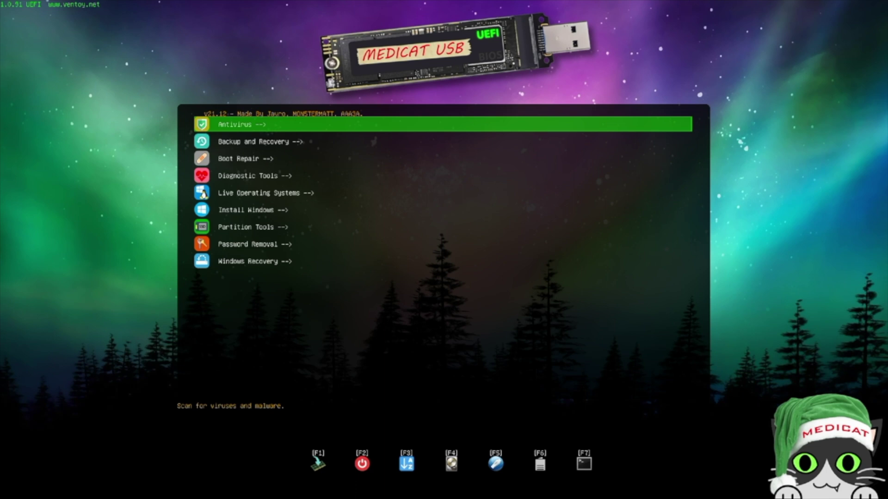
{"action": "key", "text": "Down"}
{"action": "key", "text": "Up"}
{"action": "key", "text": "Return"}
{"action": "key", "text": "Down"}
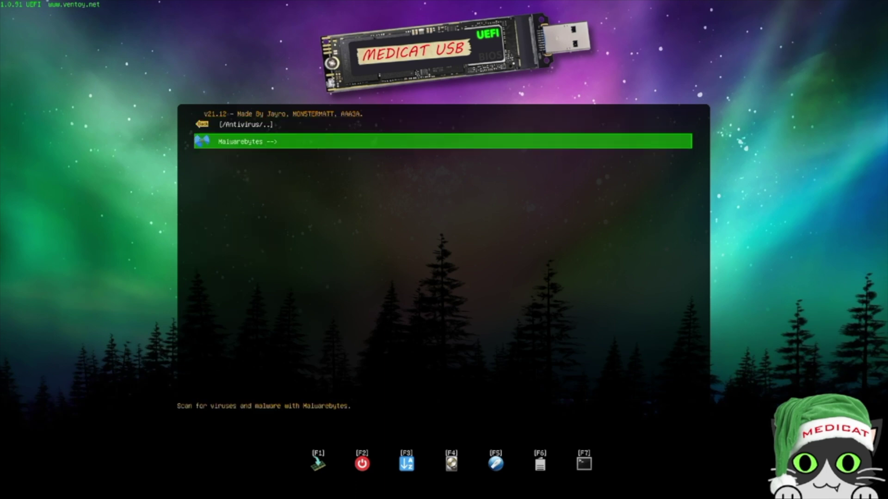
Step: Boot Malwarebytes, pause its threat scan, and review notification settings, keeping the After 7 seconds delay
{"action": "key", "text": "Return"}
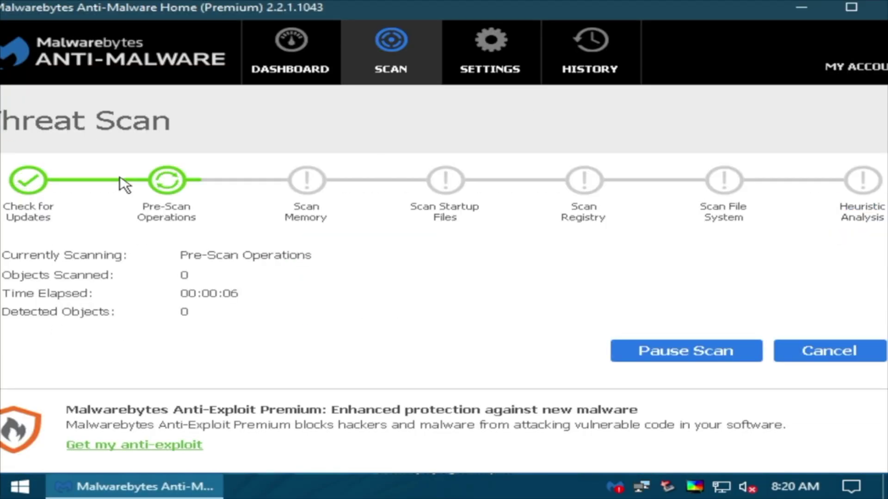
{"action": "left_click", "coordinate": [701, 347]}
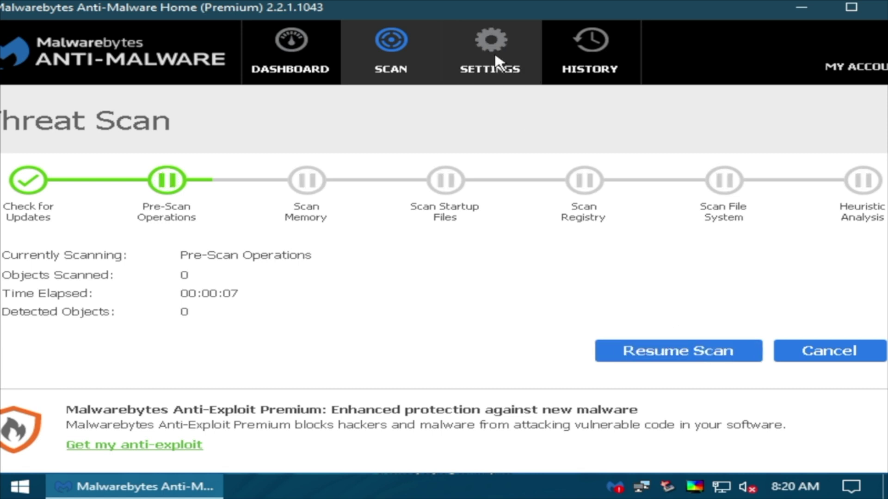
{"action": "left_click", "coordinate": [491, 51]}
{"action": "left_click", "coordinate": [449, 267]}
{"action": "left_click", "coordinate": [446, 267]}
{"action": "left_click", "coordinate": [443, 342]}
{"action": "left_click", "coordinate": [444, 342]}
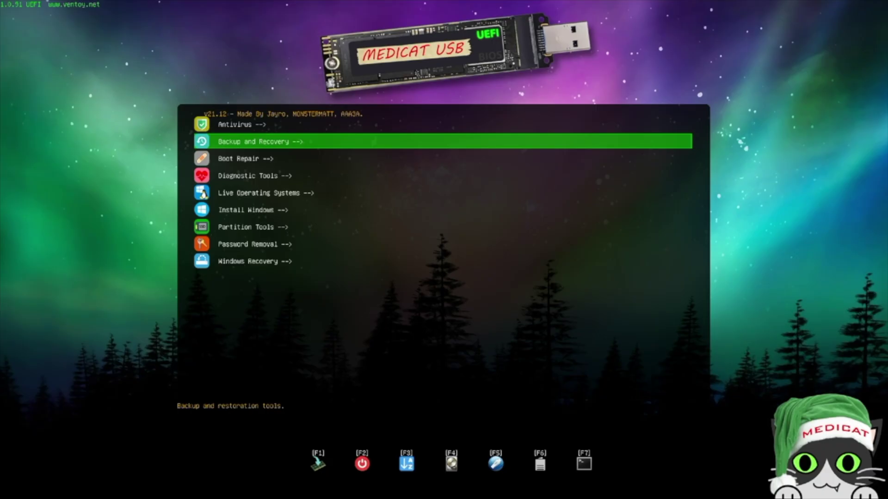
Step: Boot Rescuezilla from the Backup and Recovery tools list
{"action": "key", "text": "Return"}
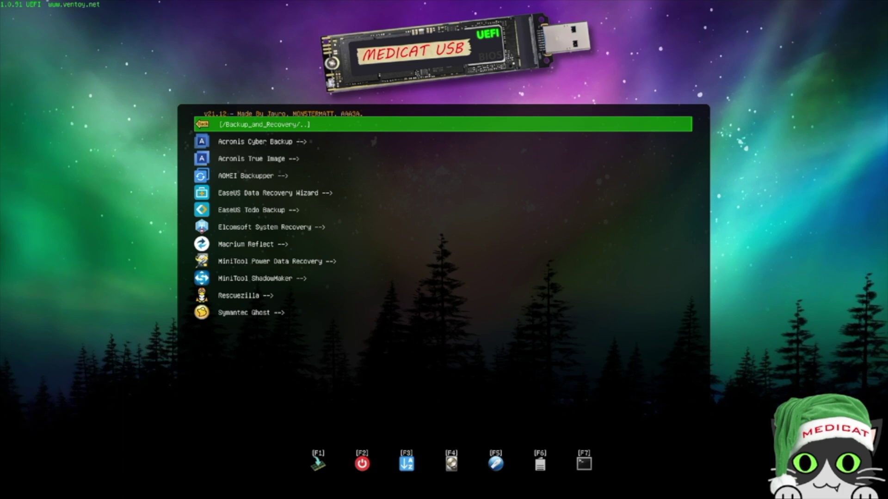
{"action": "key", "text": "Down"}
{"action": "key", "text": "Down"}
{"action": "key", "text": "Down"}
{"action": "key", "text": "Down"}
{"action": "key", "text": "Down"}
{"action": "key", "text": "Down"}
{"action": "key", "text": "Down"}
{"action": "key", "text": "Down"}
{"action": "key", "text": "Down"}
{"action": "key", "text": "Down"}
{"action": "key", "text": "Return"}
{"action": "key", "text": "Return"}
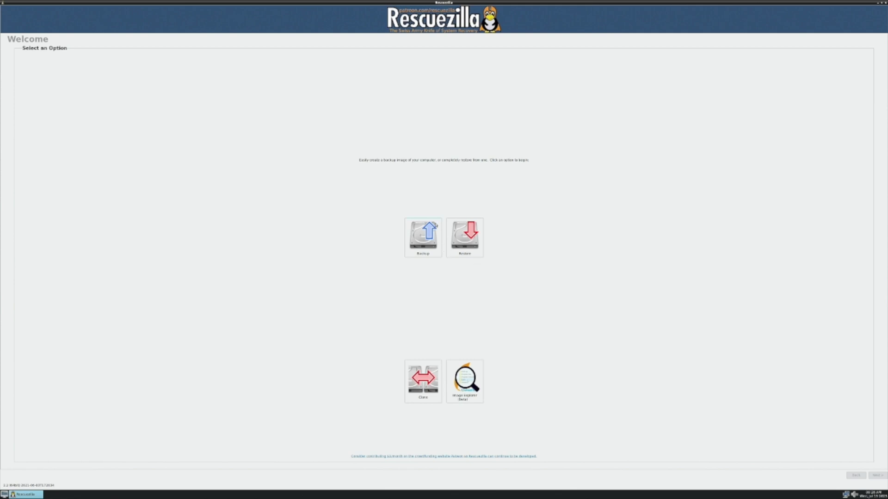
Step: Start a backup and pick the 114 GB USB drive as source instead of the 465 GB drive
{"action": "left_click", "coordinate": [438, 232]}
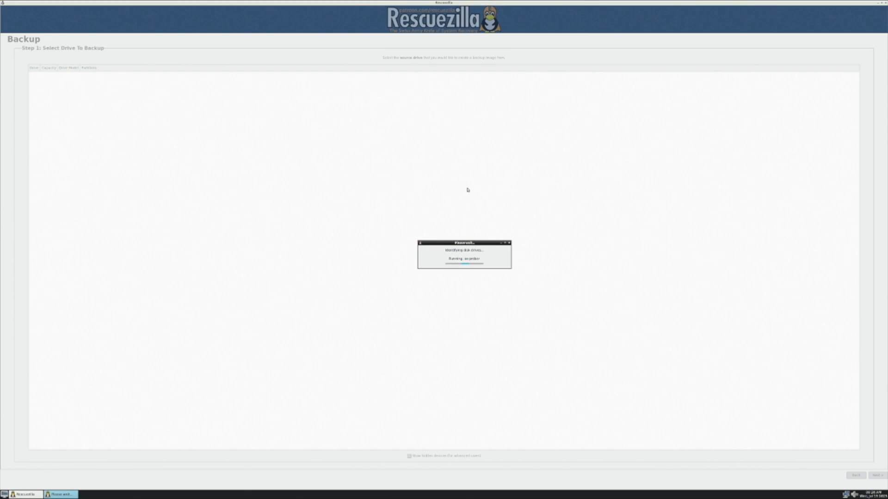
{"action": "left_click", "coordinate": [86, 79]}
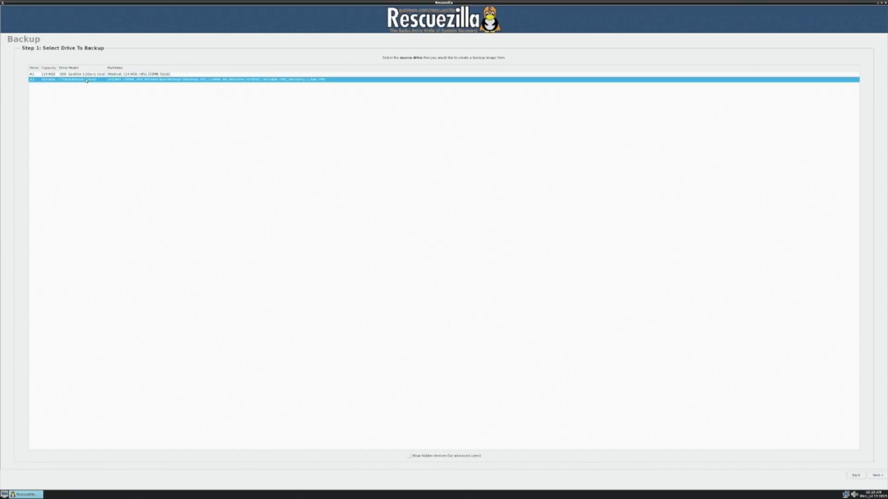
{"action": "left_click", "coordinate": [175, 75]}
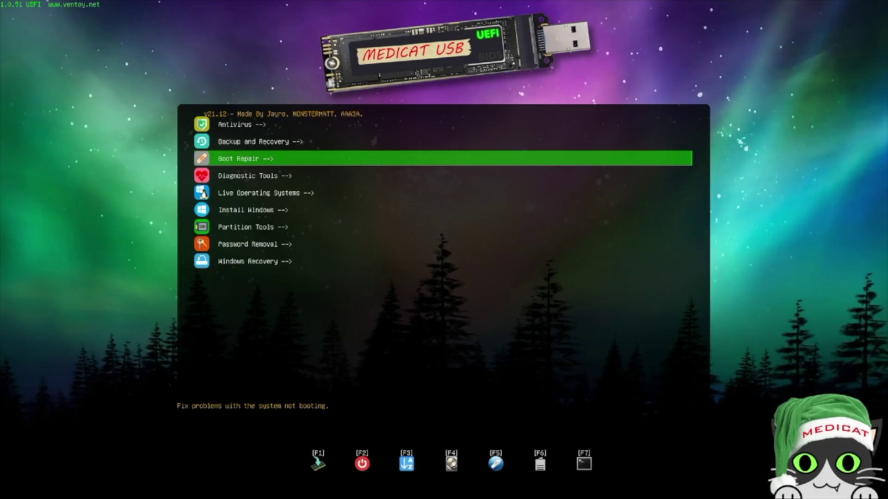
{"action": "key", "text": "Return"}
{"action": "key", "text": "Down"}
{"action": "key", "text": "Down"}
{"action": "key", "text": "Down"}
{"action": "key", "text": "Up"}
{"action": "key", "text": "Up"}
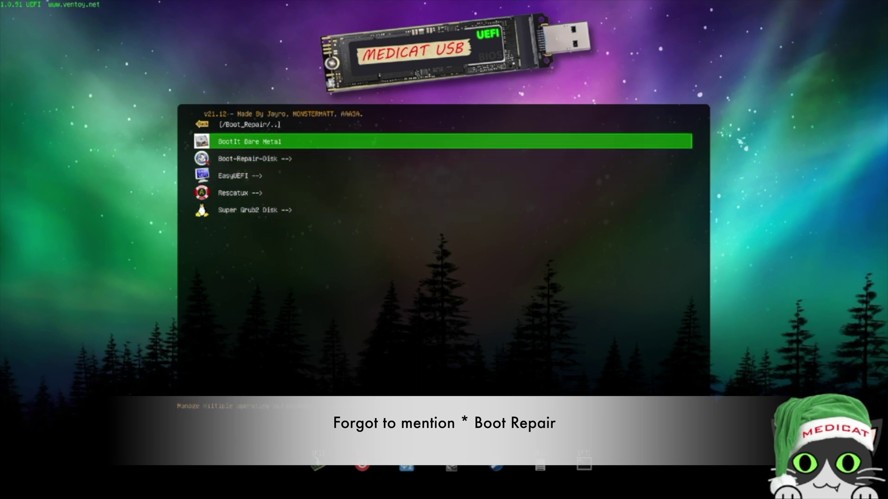
{"action": "key", "text": "Down"}
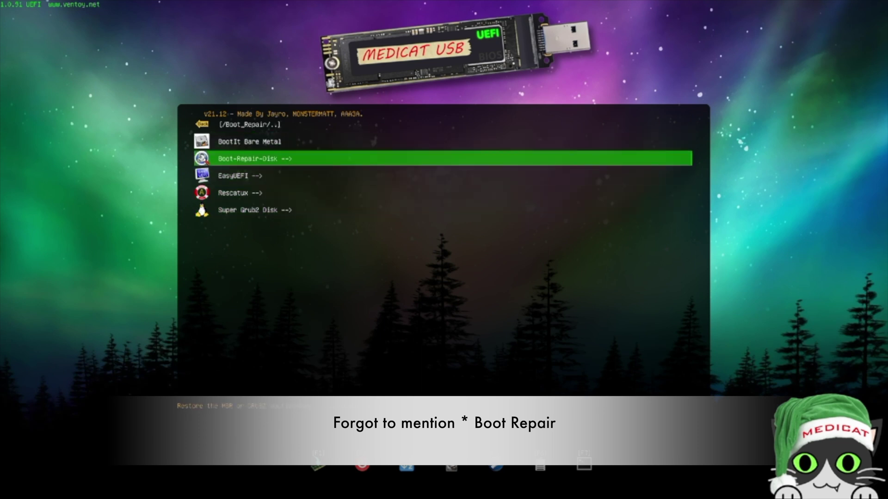
{"action": "key", "text": "Escape"}
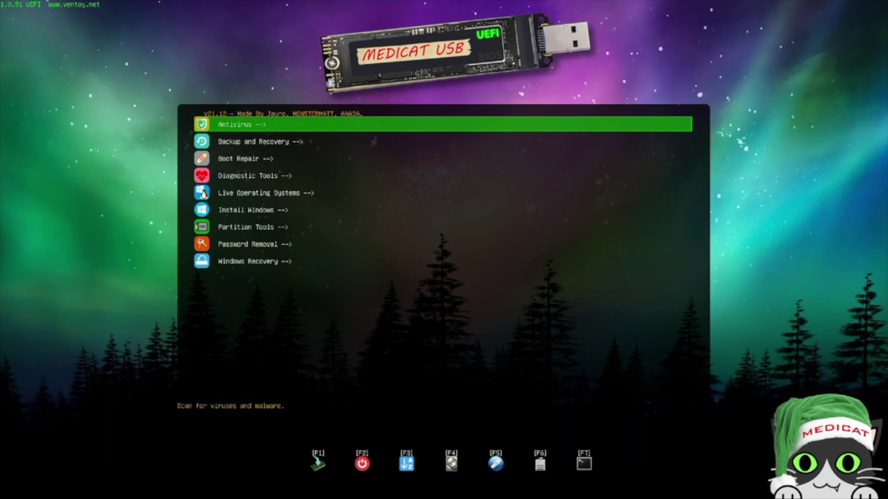
{"action": "key", "text": "Down"}
{"action": "key", "text": "Down"}
{"action": "key", "text": "Down"}
{"action": "key", "text": "Return"}
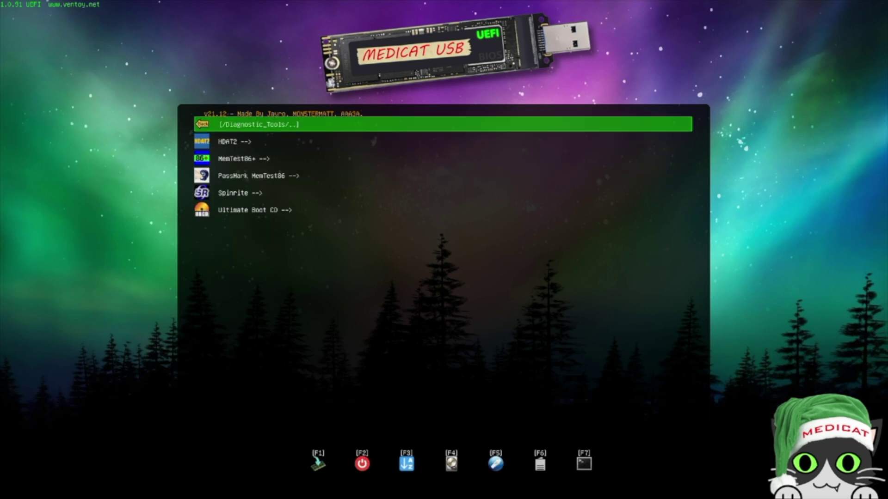
{"action": "key", "text": "Down"}
{"action": "key", "text": "Down"}
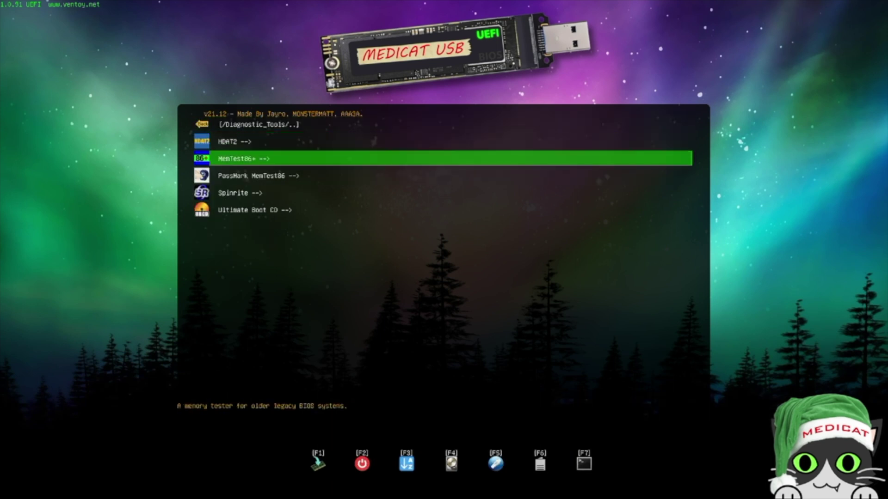
{"action": "key", "text": "Down"}
{"action": "key", "text": "Down"}
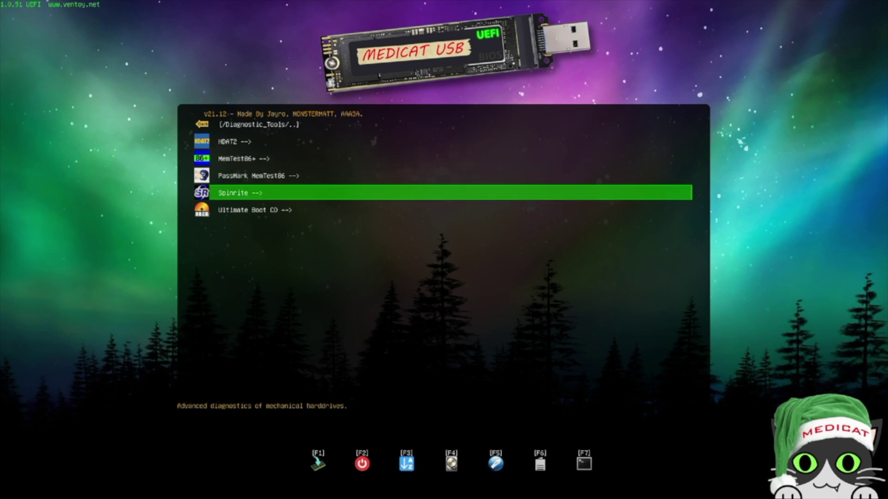
{"action": "key", "text": "Down"}
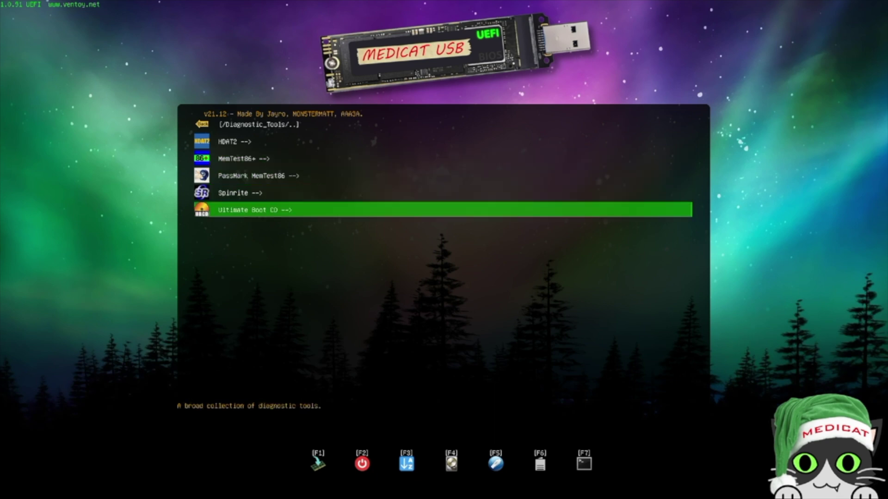
{"action": "key", "text": "Up"}
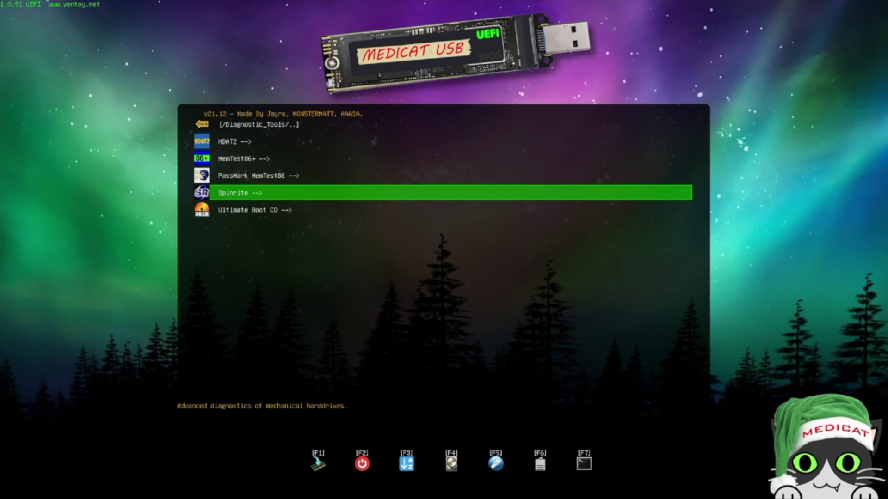
{"action": "key", "text": "Escape"}
{"action": "key", "text": "Down"}
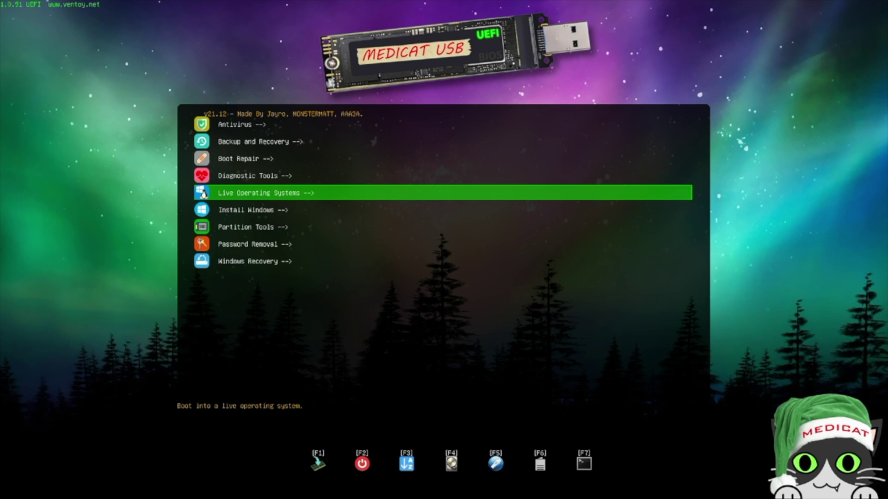
Step: Boot Mini Windows 10 from the Live Operating Systems list, past Active@ Data Studio
{"action": "key", "text": "Return"}
{"action": "key", "text": "Down"}
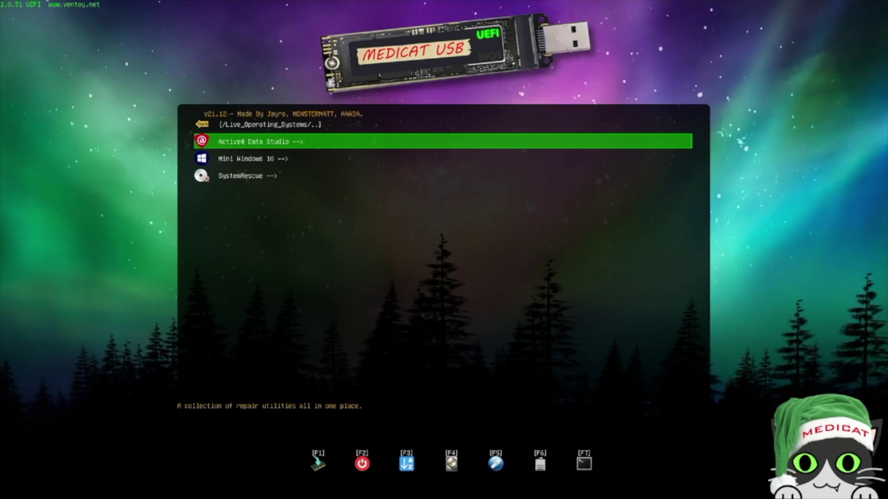
{"action": "key", "text": "Down"}
{"action": "key", "text": "Return"}
{"action": "key", "text": "Return"}
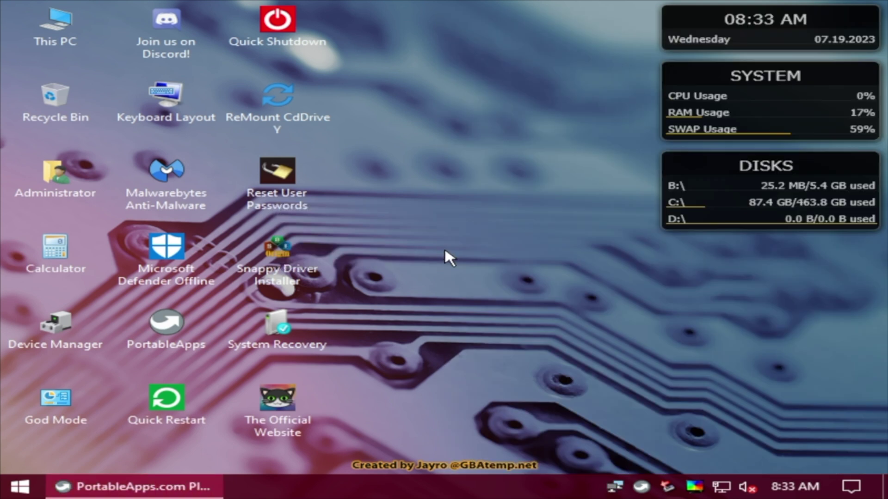
{"action": "key", "text": "super+e"}
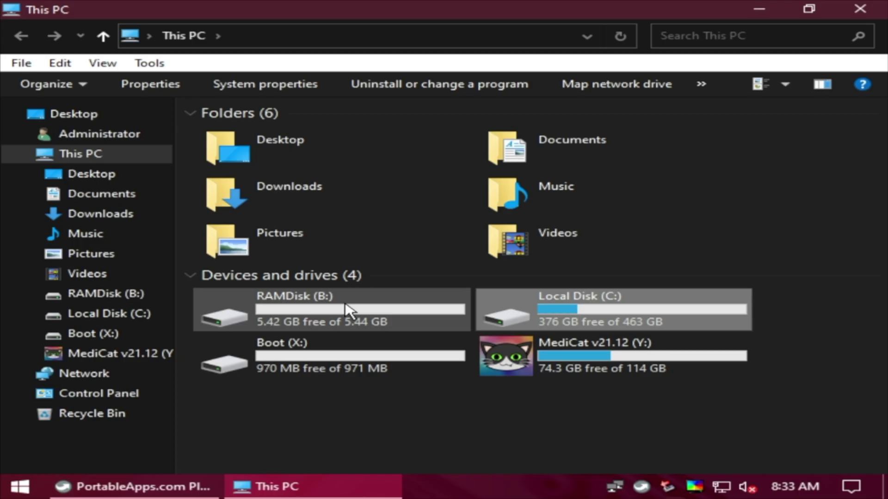
{"action": "double_click", "coordinate": [508, 309]}
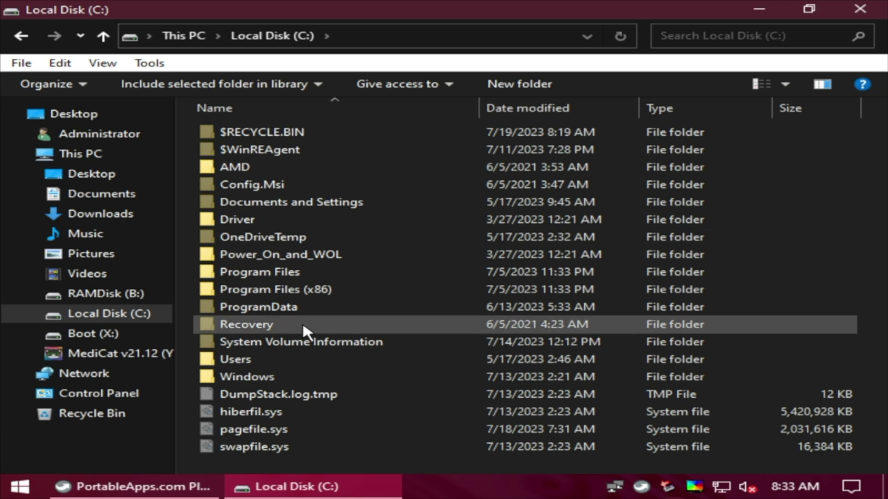
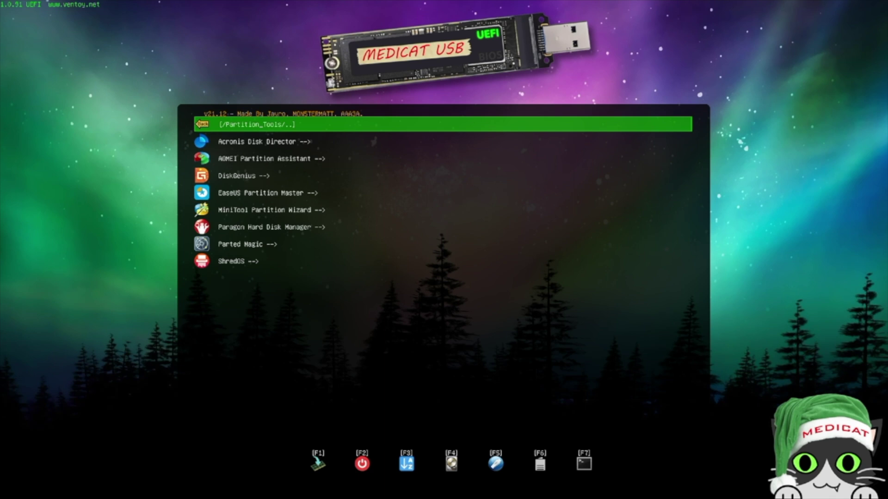
Step: Open the AOMEI Partition Assistant submenu and boot its AOMEI Partition Assistant entry
{"action": "key", "text": "Down"}
{"action": "key", "text": "Down"}
{"action": "key", "text": "Return"}
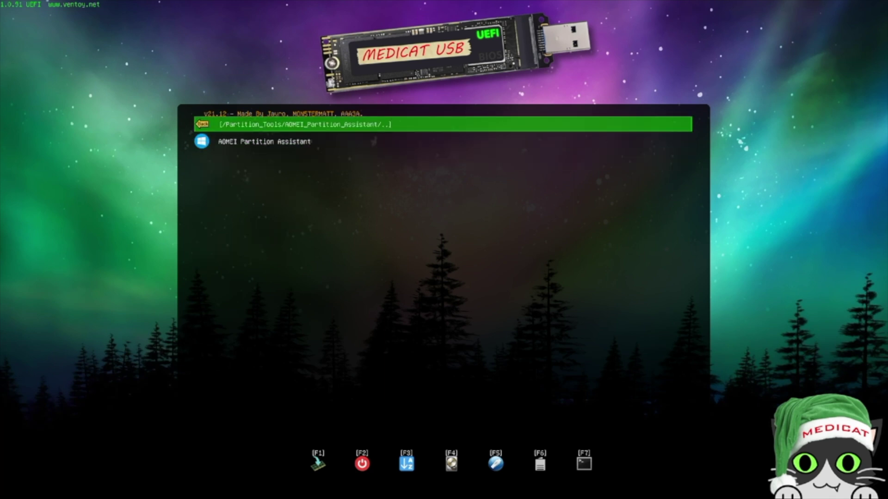
{"action": "key", "text": "Down"}
{"action": "key", "text": "Return"}
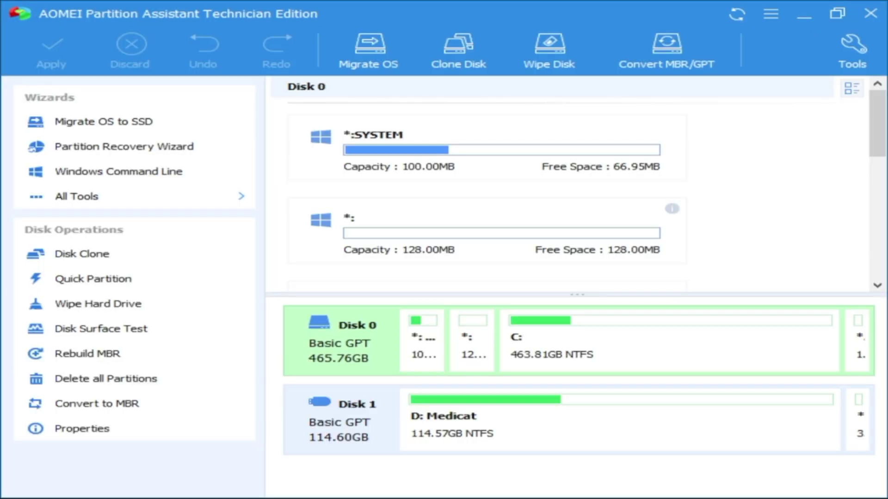
Step: Select the D: Medicat partition, Disk 1 and Disk 0, ending on Disk 1's partitions
{"action": "left_click", "coordinate": [589, 408]}
{"action": "left_click", "coordinate": [340, 416]}
{"action": "left_click", "coordinate": [337, 365]}
{"action": "left_click", "coordinate": [356, 412]}
{"action": "scroll", "coordinate": [453, 242], "scroll_direction": "up", "scroll_amount": 3}
Step: Open and close the Disk Clone wizard, Quick Partition dialog and Disk Surface Test
{"action": "left_click", "coordinate": [84, 254]}
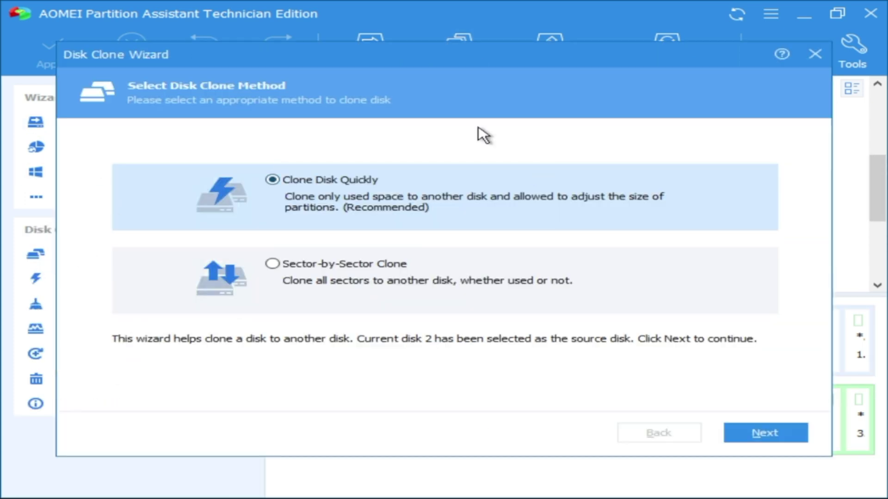
{"action": "key", "text": "Escape"}
{"action": "left_click", "coordinate": [48, 280]}
{"action": "key", "text": "Escape"}
{"action": "left_click", "coordinate": [93, 335]}
{"action": "left_click", "coordinate": [815, 64]}
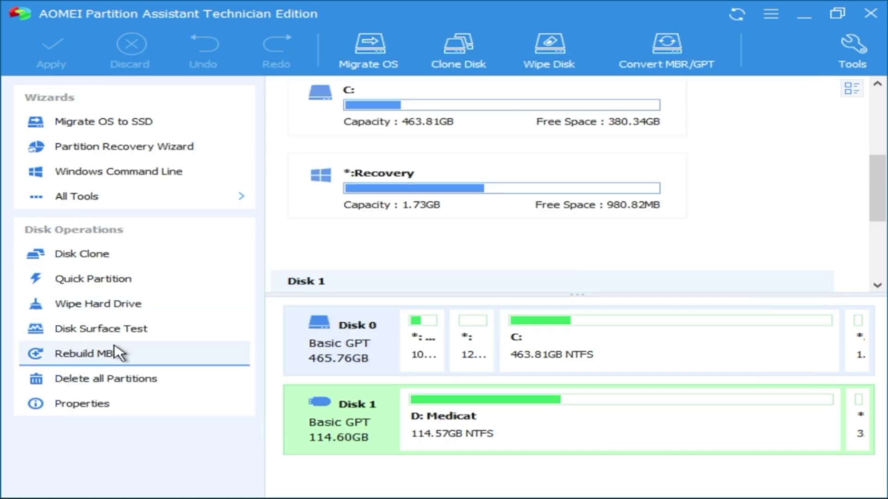
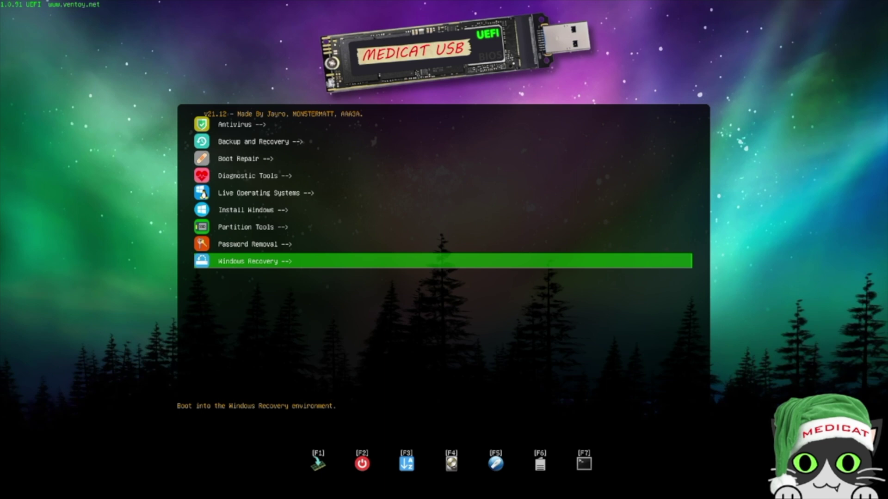
Step: Boot Windows 11 Recovery from the Windows Recovery submenu in the Ventoy menu
{"action": "key", "text": "Return"}
{"action": "key", "text": "Down"}
{"action": "key", "text": "Down"}
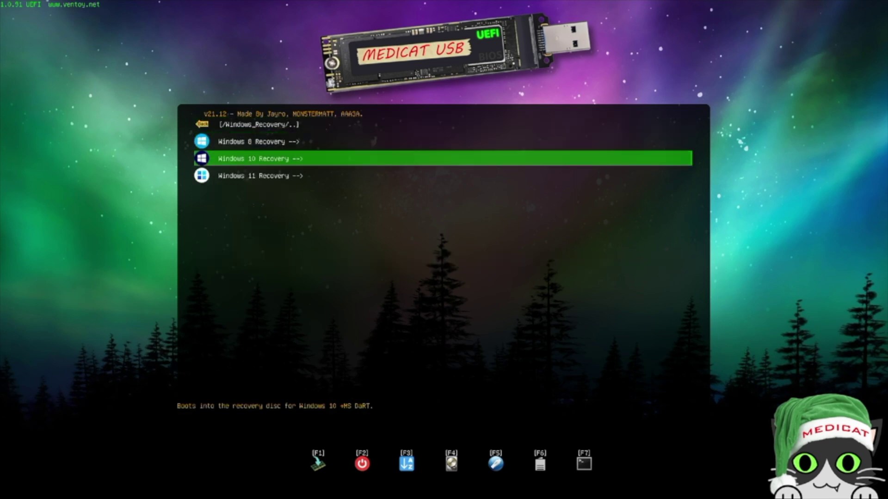
{"action": "key", "text": "Down"}
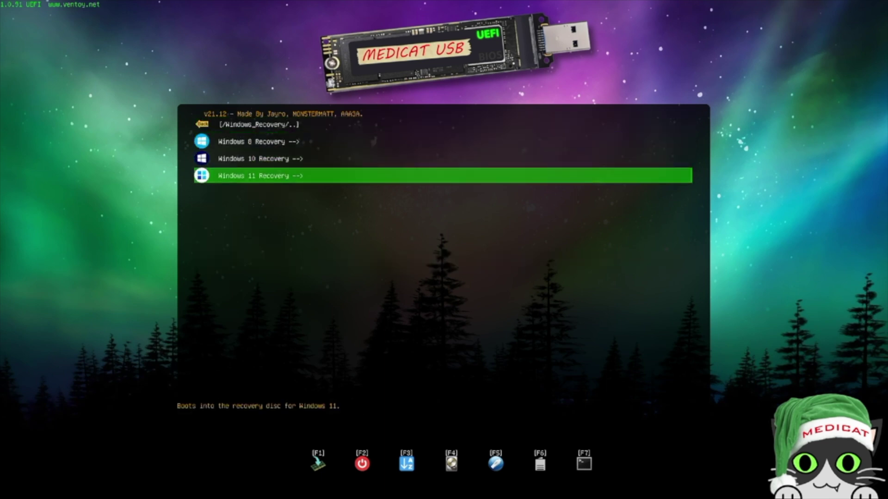
{"action": "key", "text": "Return"}
{"action": "key", "text": "Down"}
{"action": "key", "text": "Return"}
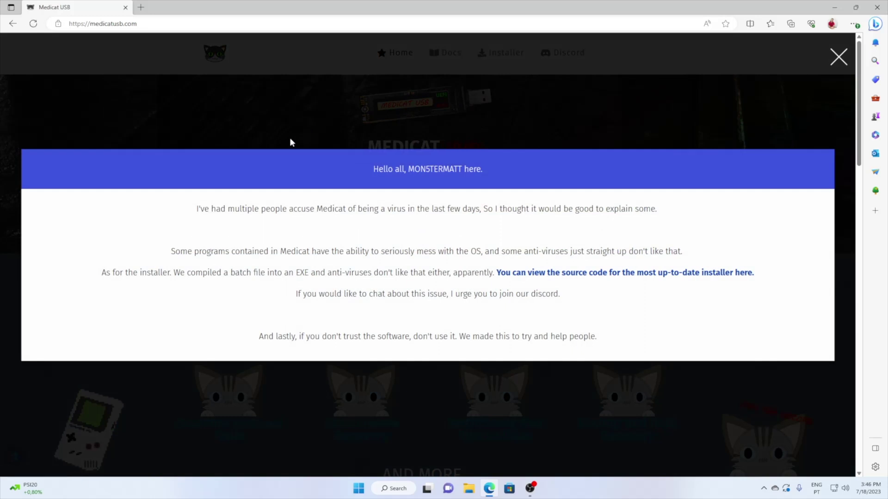
Step: Download the Windows version of the Medicat installer from the website's Installer page
{"action": "left_click", "coordinate": [850, 56]}
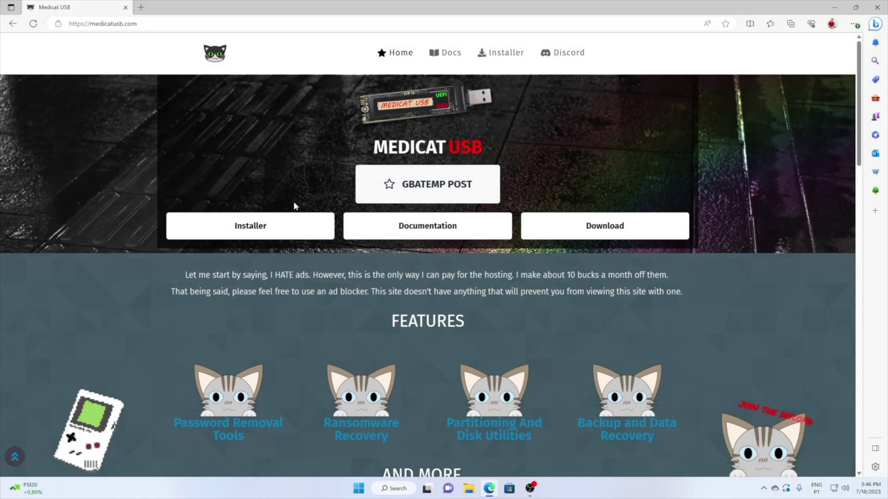
{"action": "left_click", "coordinate": [270, 219]}
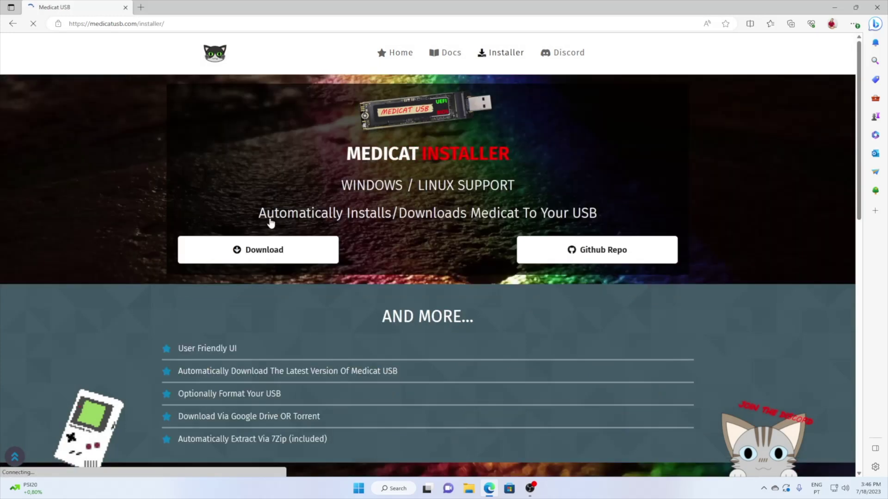
{"action": "left_click", "coordinate": [266, 249]}
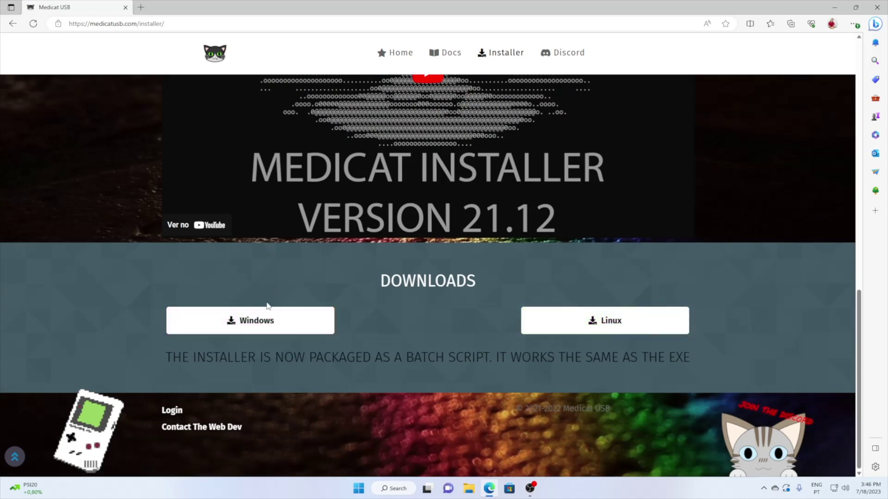
{"action": "left_click", "coordinate": [259, 320]}
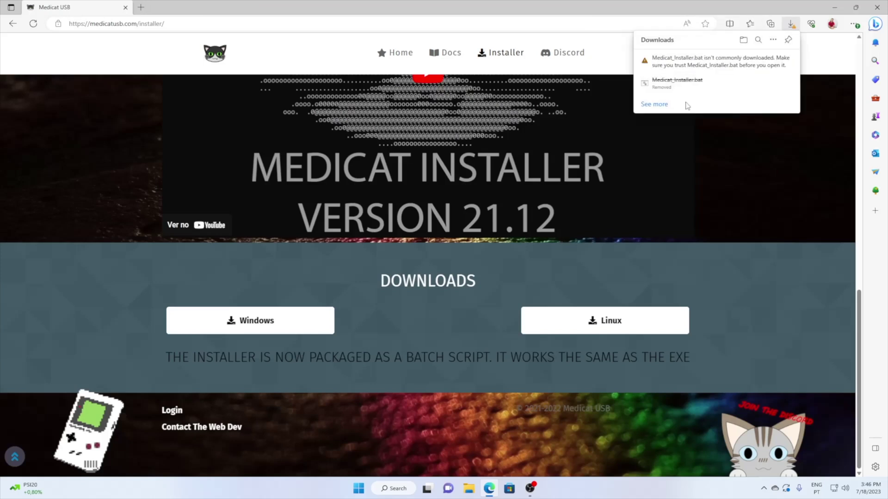
Step: Keep Medicat_Installer.bat anyway despite the SmartScreen warning
{"action": "left_click", "coordinate": [782, 61]}
{"action": "left_click", "coordinate": [714, 90]}
{"action": "left_click", "coordinate": [682, 173]}
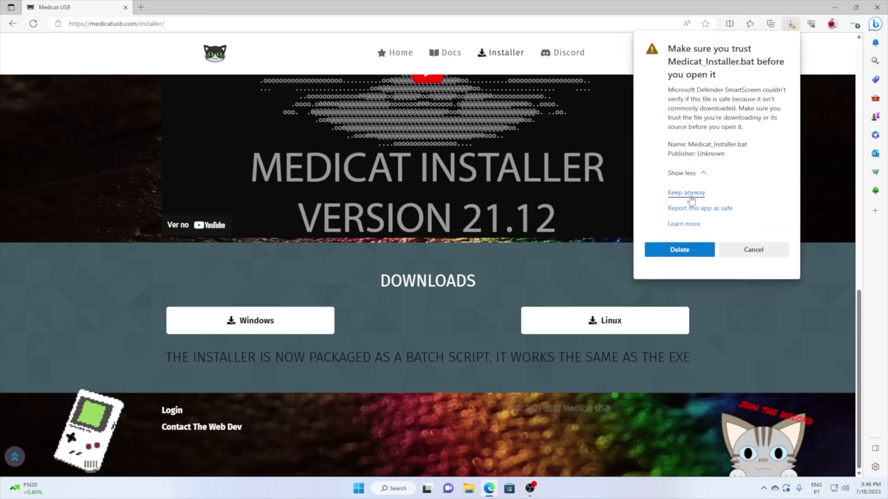
{"action": "left_click", "coordinate": [691, 194]}
{"action": "left_click", "coordinate": [835, 7]}
Step: Run Medicat_Installer.bat and accept the antivirus warning and the licence
{"action": "double_click", "coordinate": [388, 177]}
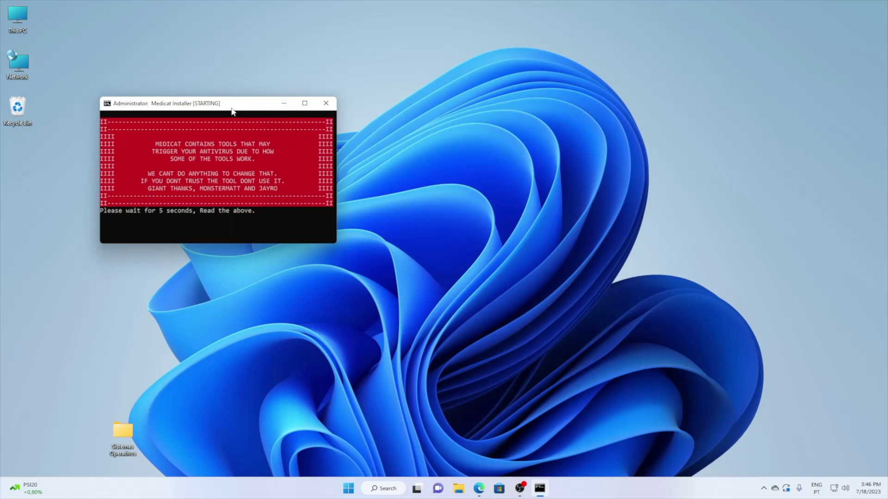
{"action": "left_click_drag", "start_coordinate": [232, 108], "coordinate": [448, 129]}
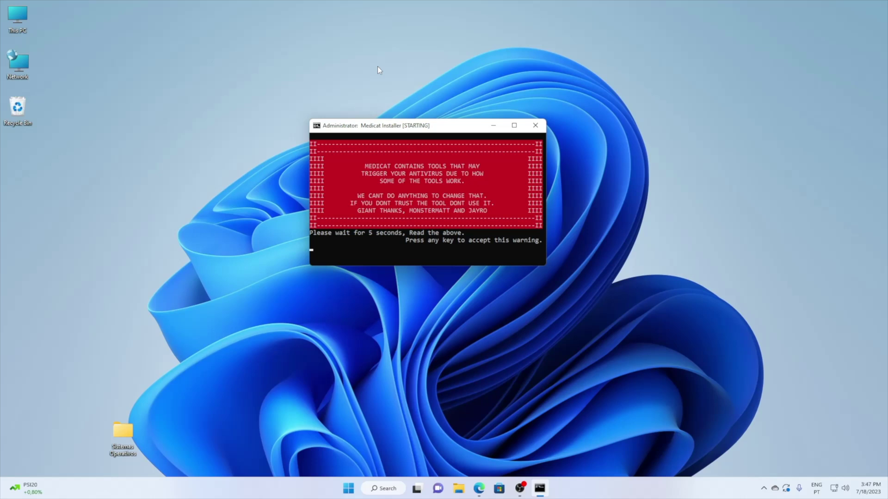
{"action": "key", "text": "Return"}
{"action": "key", "text": "Return"}
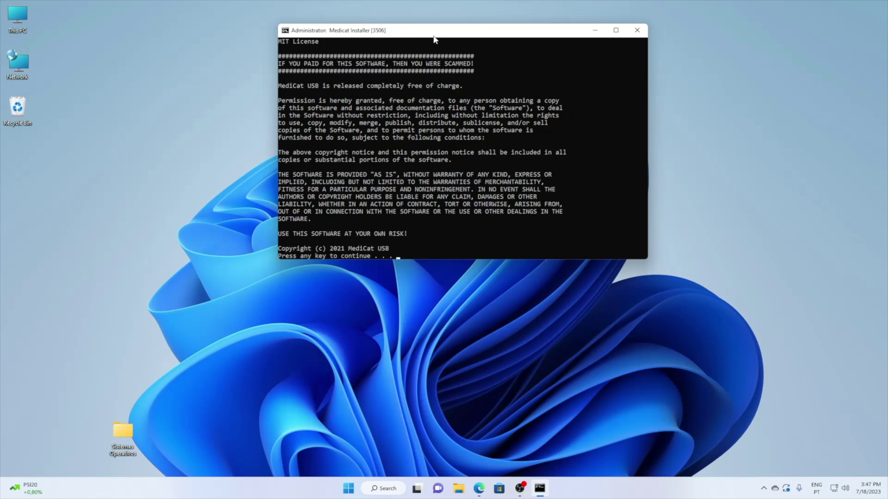
{"action": "key", "text": "Return"}
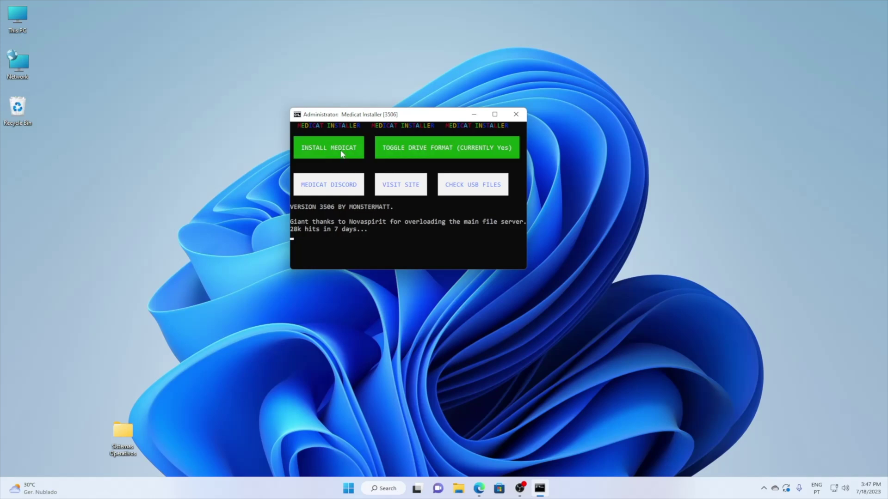
Step: Install Medicat onto the Ventoy (D:) drive and confirm the drive choice
{"action": "left_click", "coordinate": [318, 147]}
{"action": "double_click", "coordinate": [407, 255]}
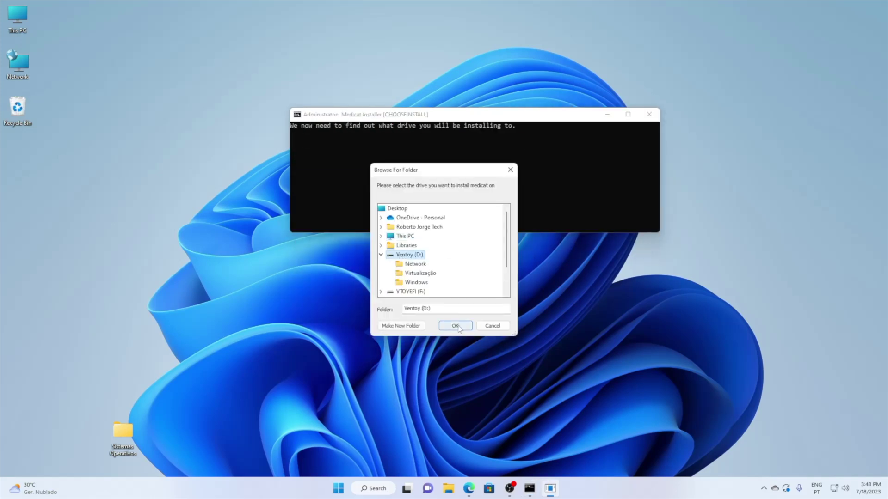
{"action": "left_click", "coordinate": [454, 327]}
{"action": "key", "text": "Return"}
{"action": "key", "text": "Return"}
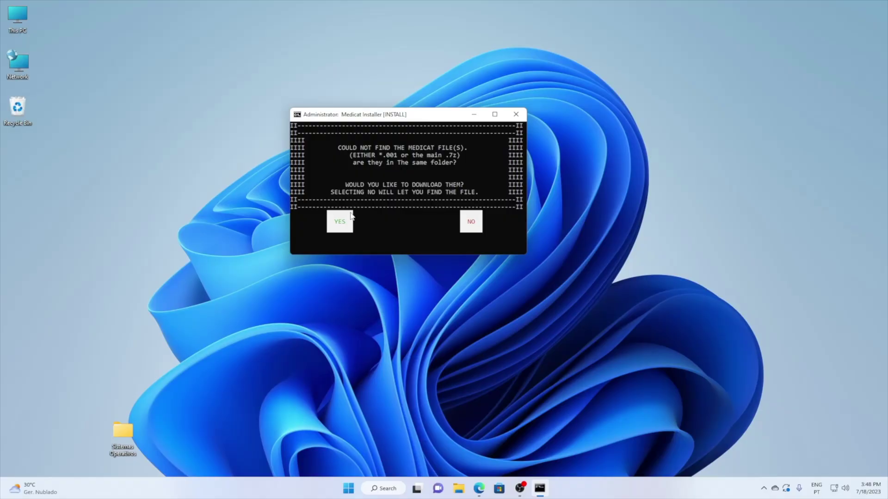
Step: Agree to download the missing Medicat files, using the CDN as source
{"action": "left_click", "coordinate": [341, 216]}
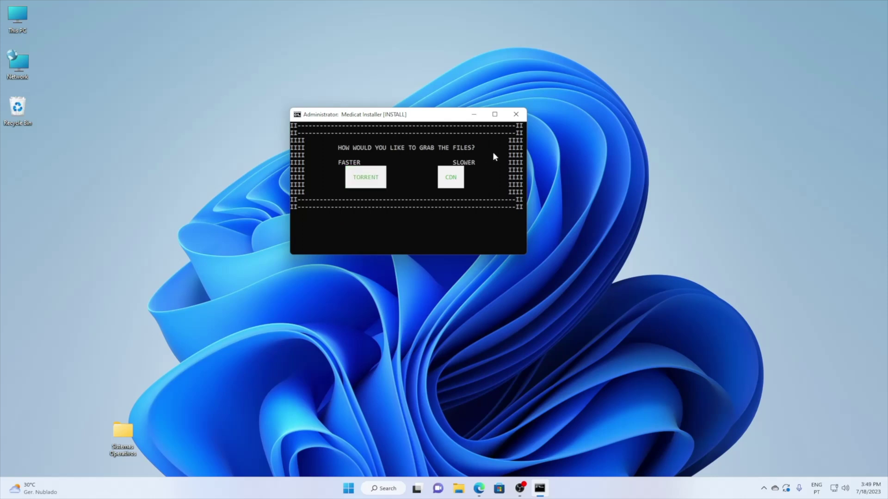
{"action": "left_click", "coordinate": [450, 177]}
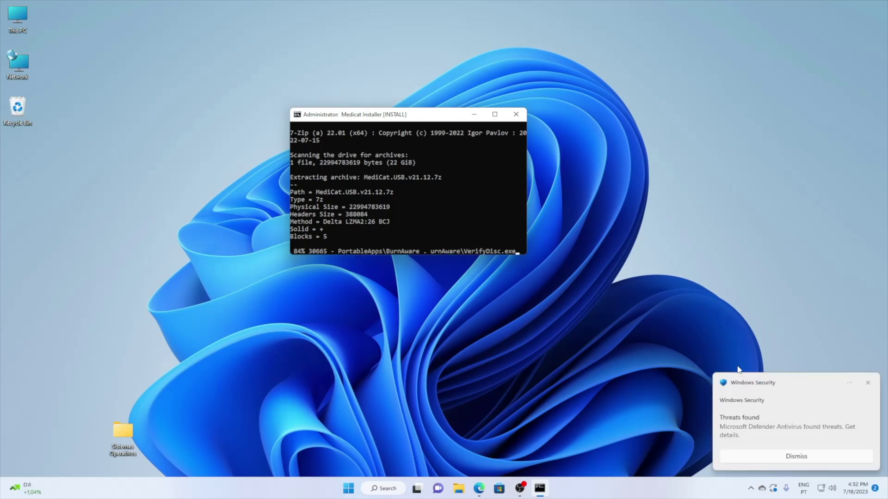
Step: Apply the chosen action to the Trojan:MSIL/Cryptor detection in Windows Security
{"action": "left_click", "coordinate": [758, 418]}
{"action": "left_click", "coordinate": [330, 157]}
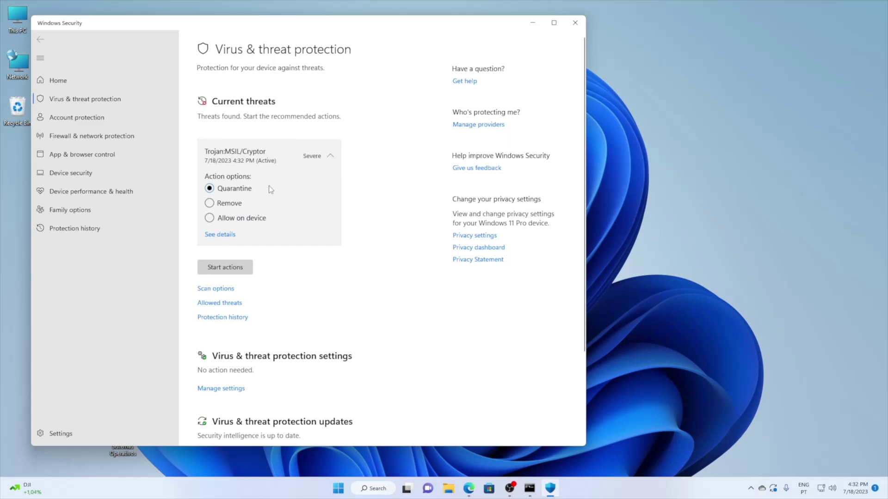
{"action": "left_click", "coordinate": [225, 267]}
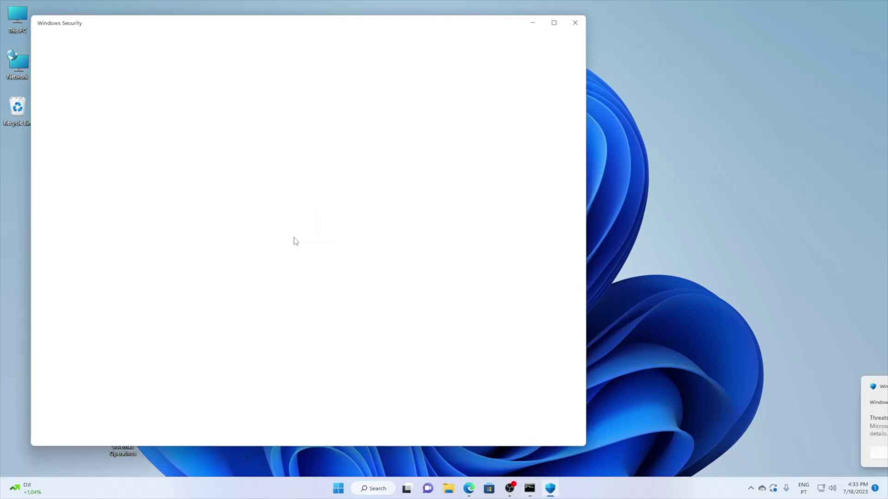
Step: Allow HackTool:Win32/Keygen on the device and review the Zpevdo.A and Malgent!MSR entries
{"action": "left_click", "coordinate": [332, 154]}
{"action": "left_click", "coordinate": [209, 218]}
{"action": "left_click", "coordinate": [325, 186]}
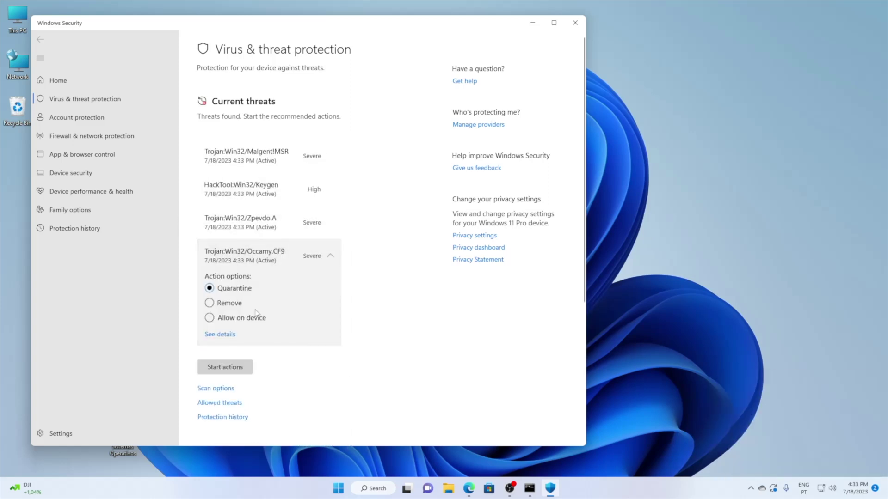
{"action": "left_click", "coordinate": [240, 251]}
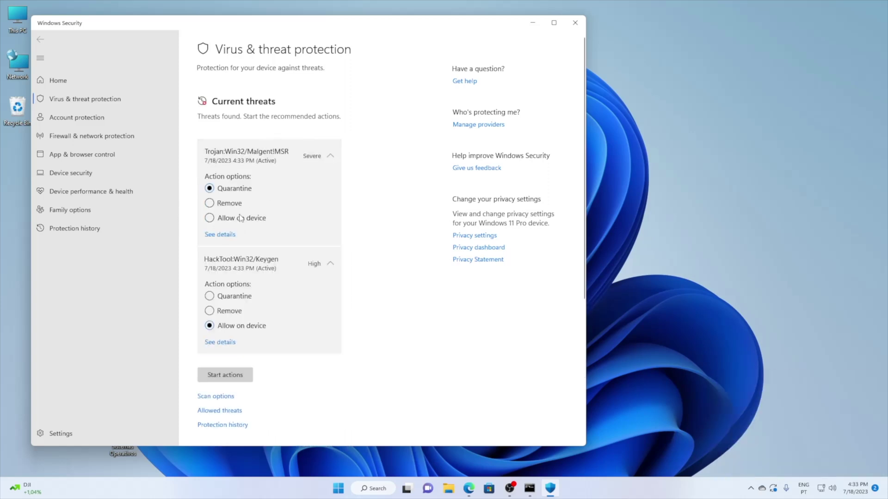
{"action": "left_click", "coordinate": [330, 157]}
{"action": "left_click", "coordinate": [331, 187]}
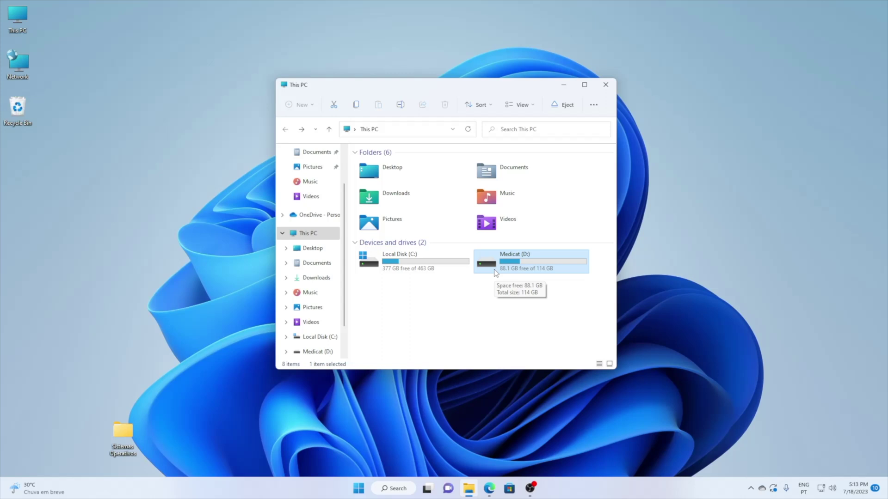
Step: Open OSimages on Medicat (D:) and select the Network, Virtualização and Windows folders
{"action": "double_click", "coordinate": [498, 267]}
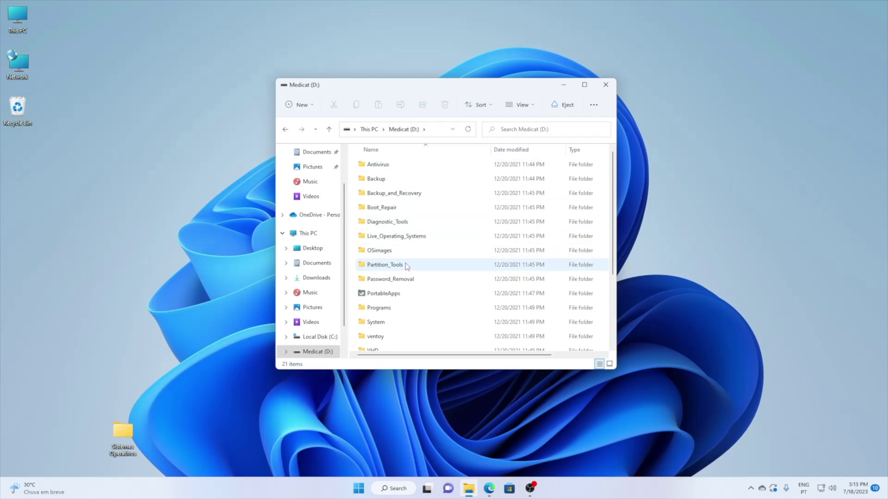
{"action": "double_click", "coordinate": [391, 252]}
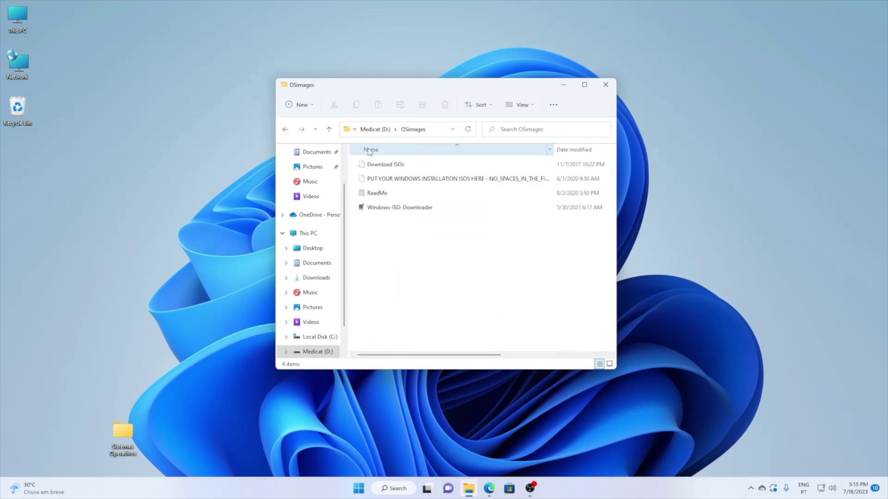
{"action": "left_click", "coordinate": [426, 180]}
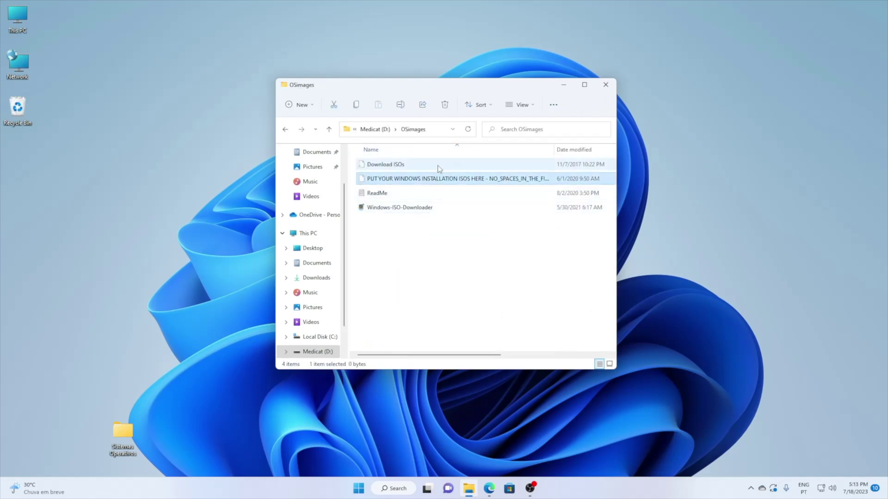
{"action": "left_click", "coordinate": [384, 167]}
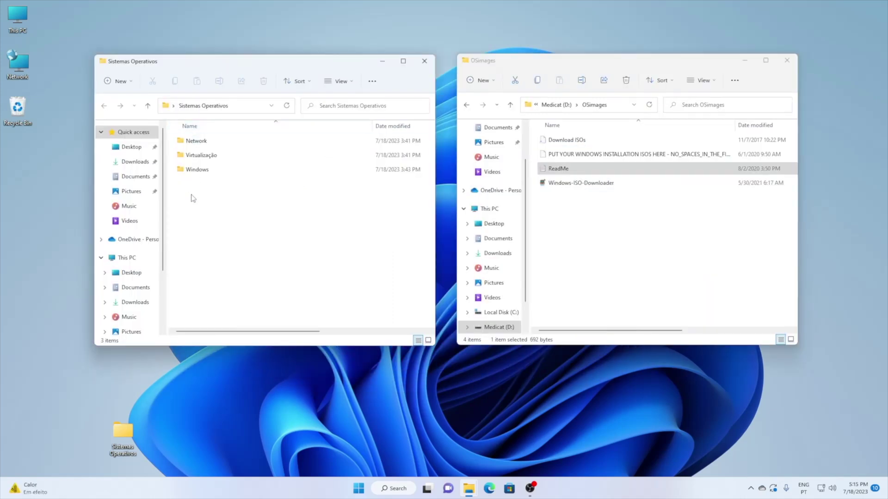
{"action": "left_click_drag", "start_coordinate": [192, 199], "coordinate": [595, 225]}
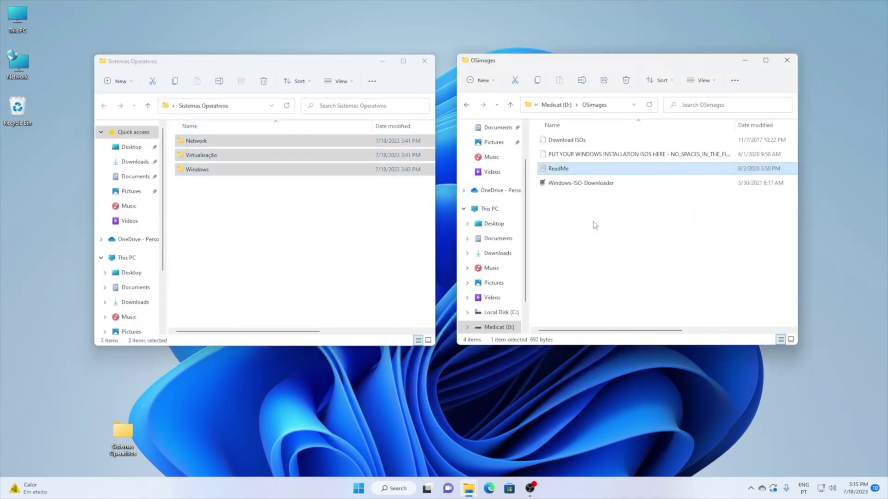
{"action": "mouse_move", "coordinate": [402, 62]}
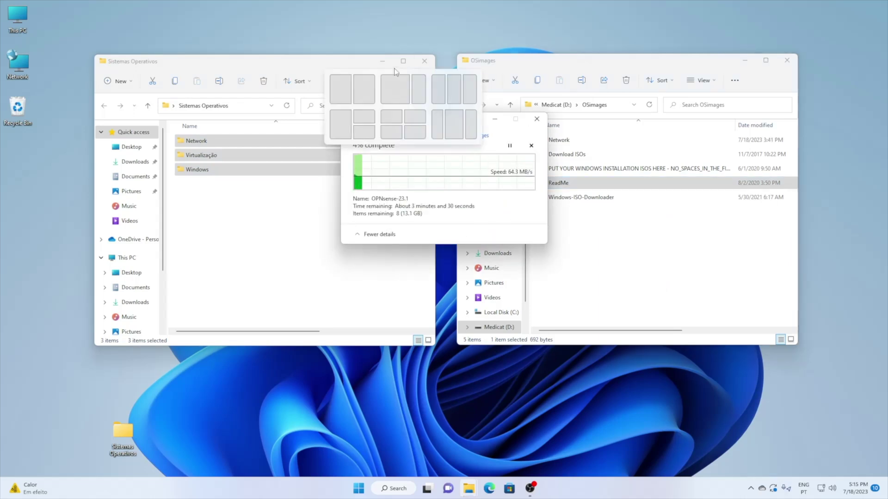